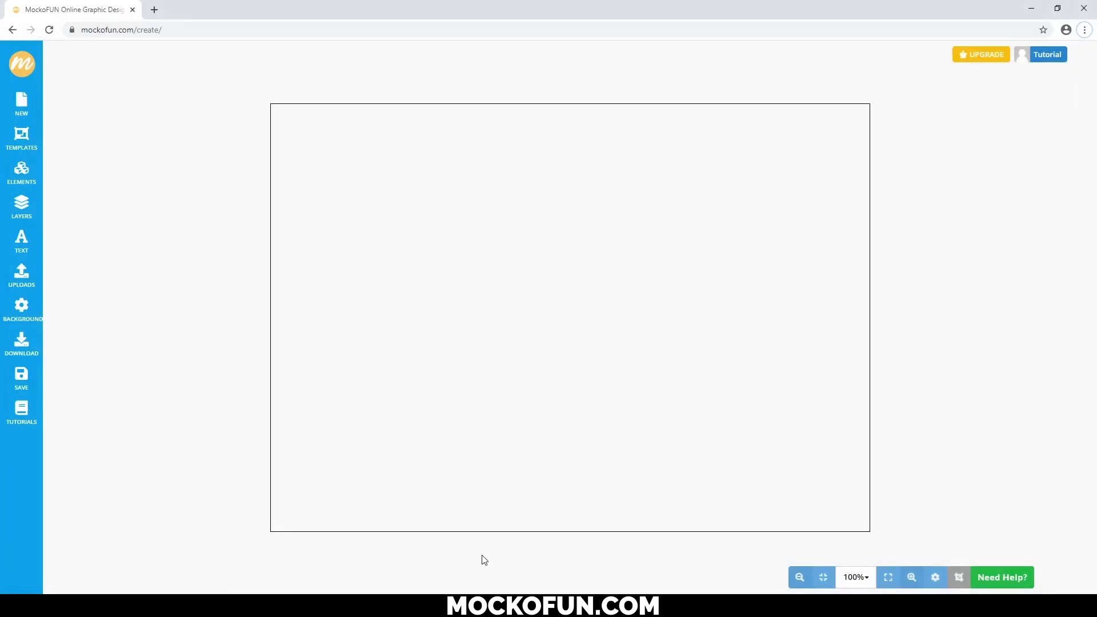
# - Add a geometric square and stretch it to cover the whole canvas
pyautogui.click(22, 176)
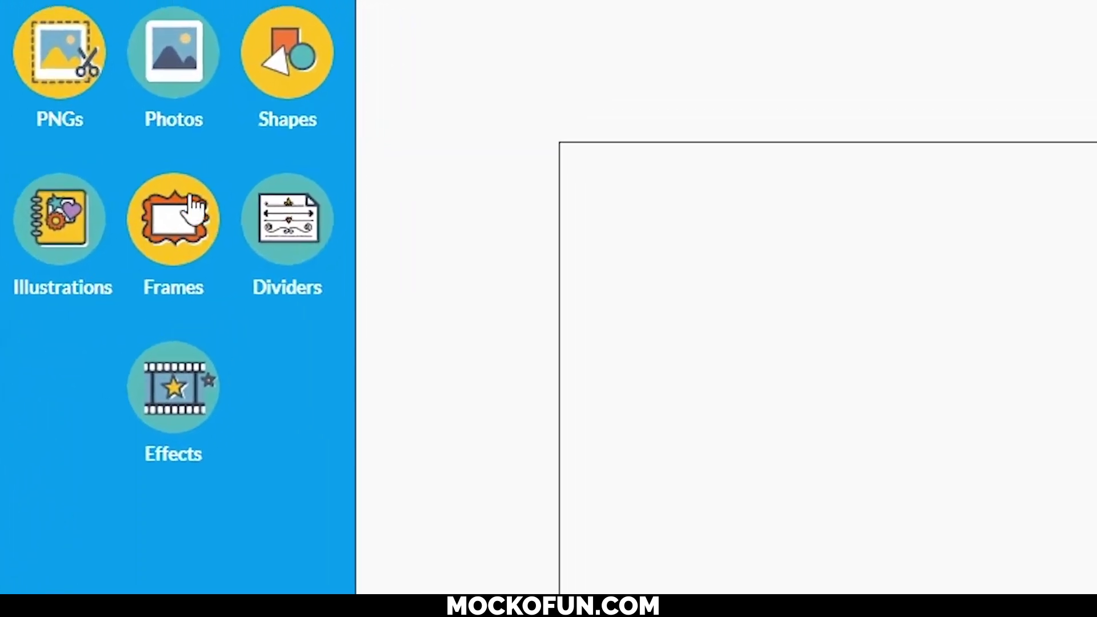
pyautogui.click(300, 37)
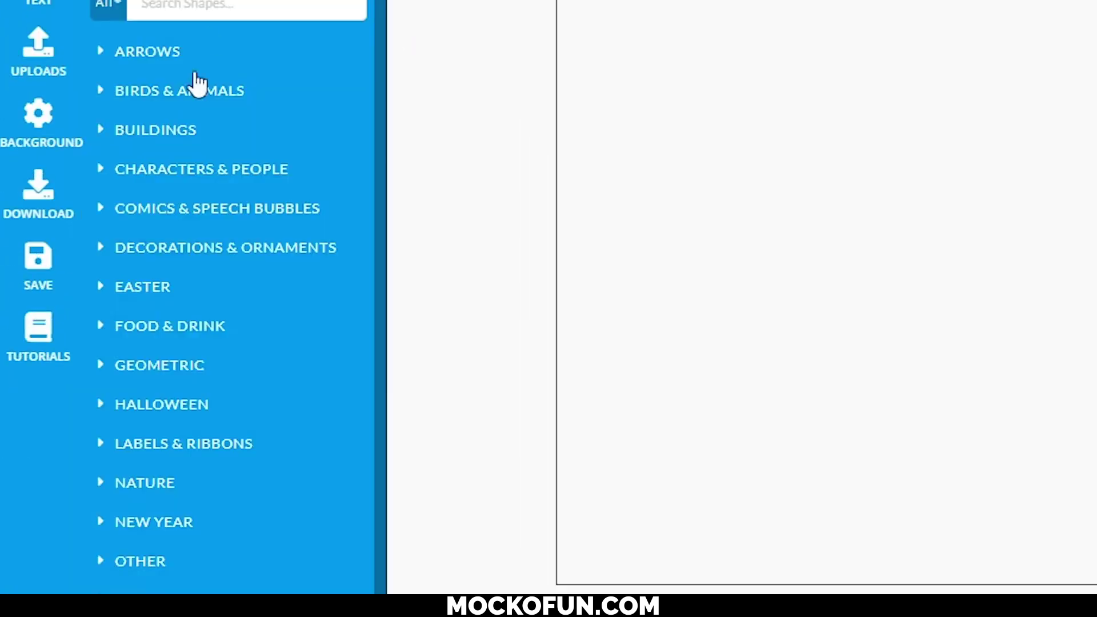
pyautogui.click(182, 358)
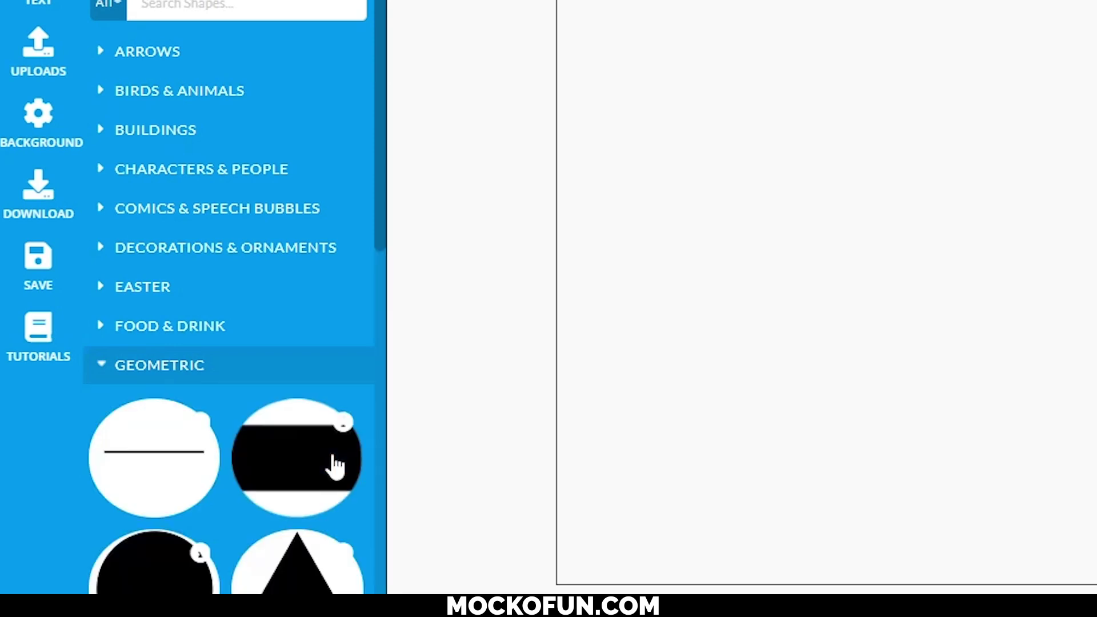
pyautogui.click(336, 466)
pyautogui.click(578, 322)
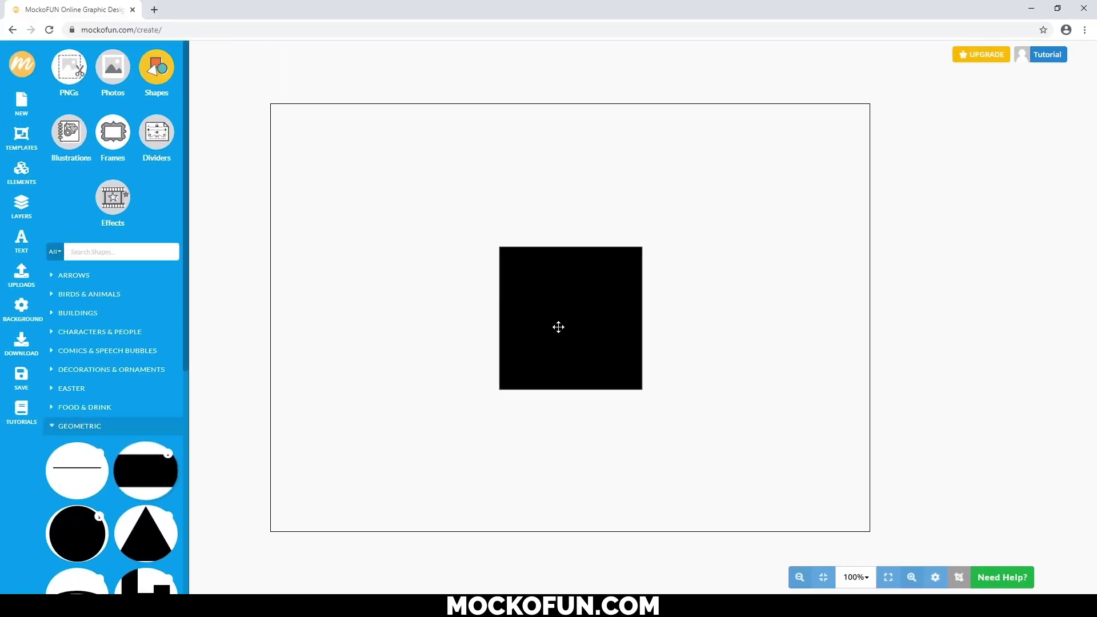
pyautogui.moveTo(497, 390); pyautogui.dragTo(350, 537)
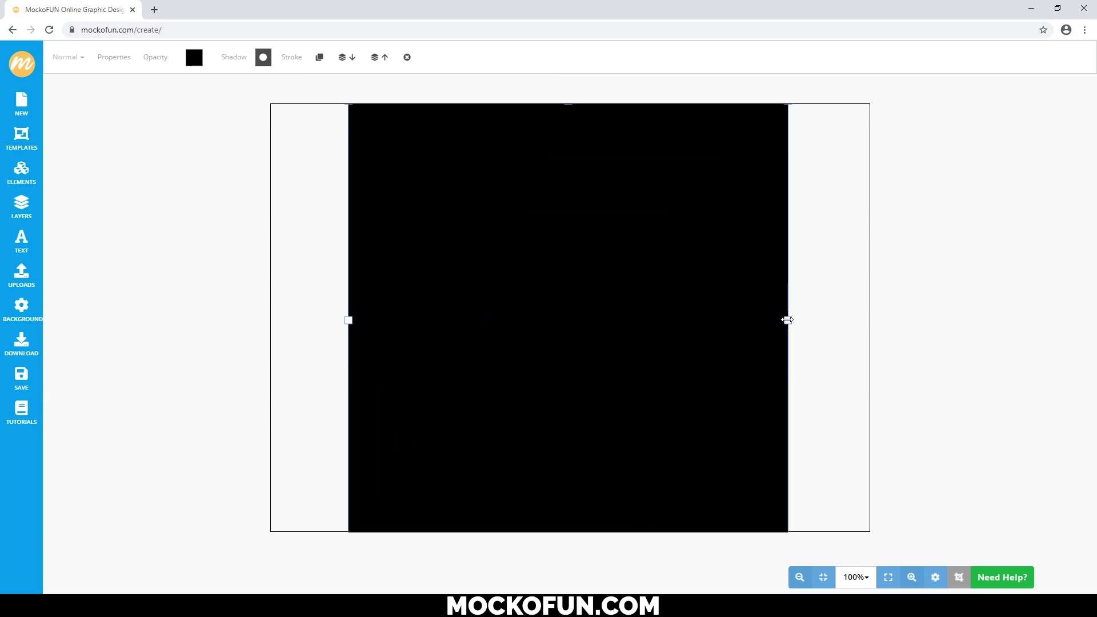
pyautogui.moveTo(375, 316); pyautogui.dragTo(267, 324)
pyautogui.click(258, 172)
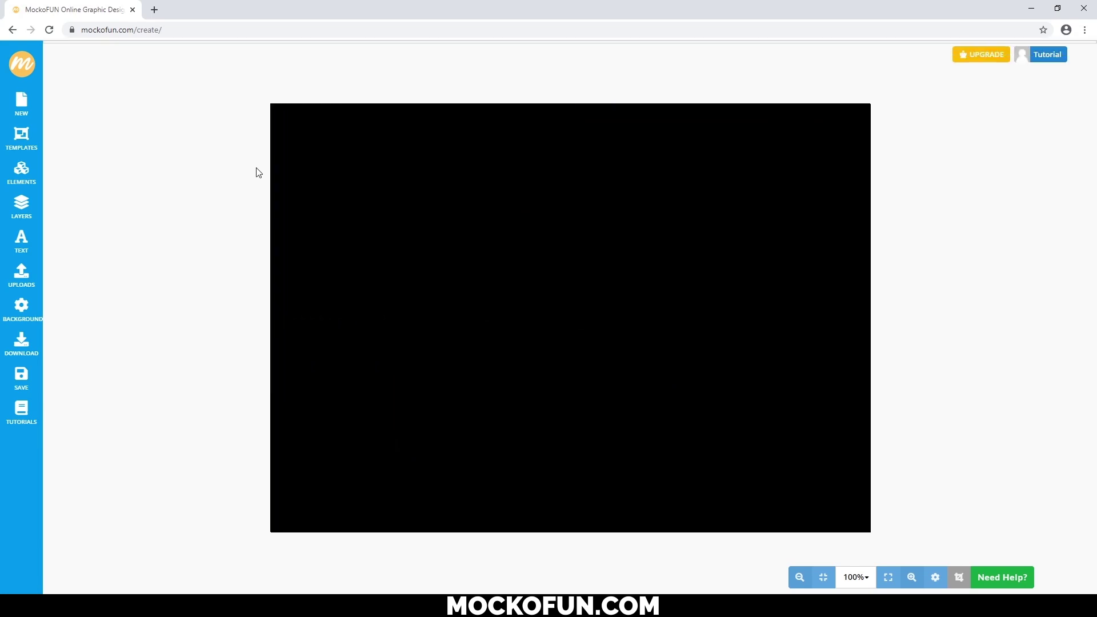
# - Fill the canvas-covering square with purple (#8d4e90)
pyautogui.click(292, 167)
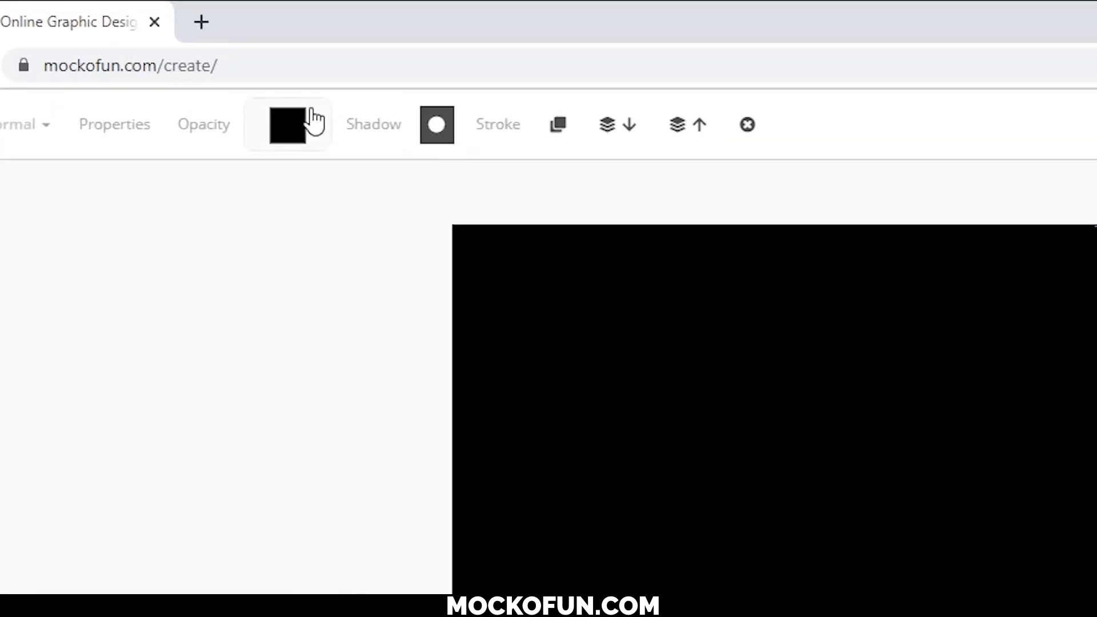
pyautogui.click(311, 120)
pyautogui.click(278, 237)
pyautogui.click(232, 210)
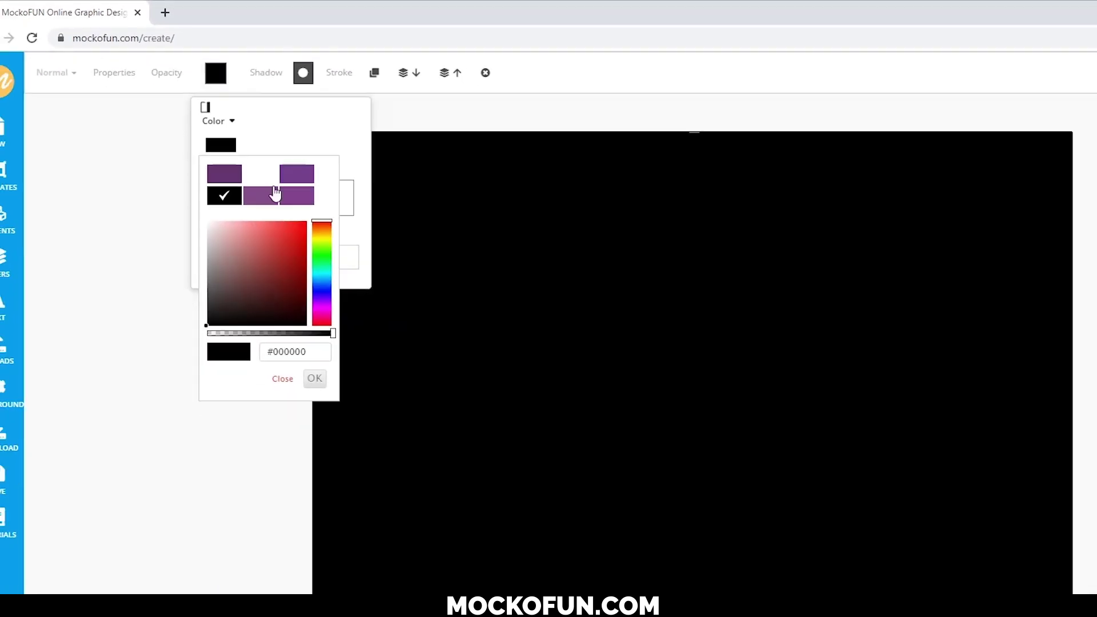
pyautogui.moveTo(283, 241); pyautogui.dragTo(283, 244)
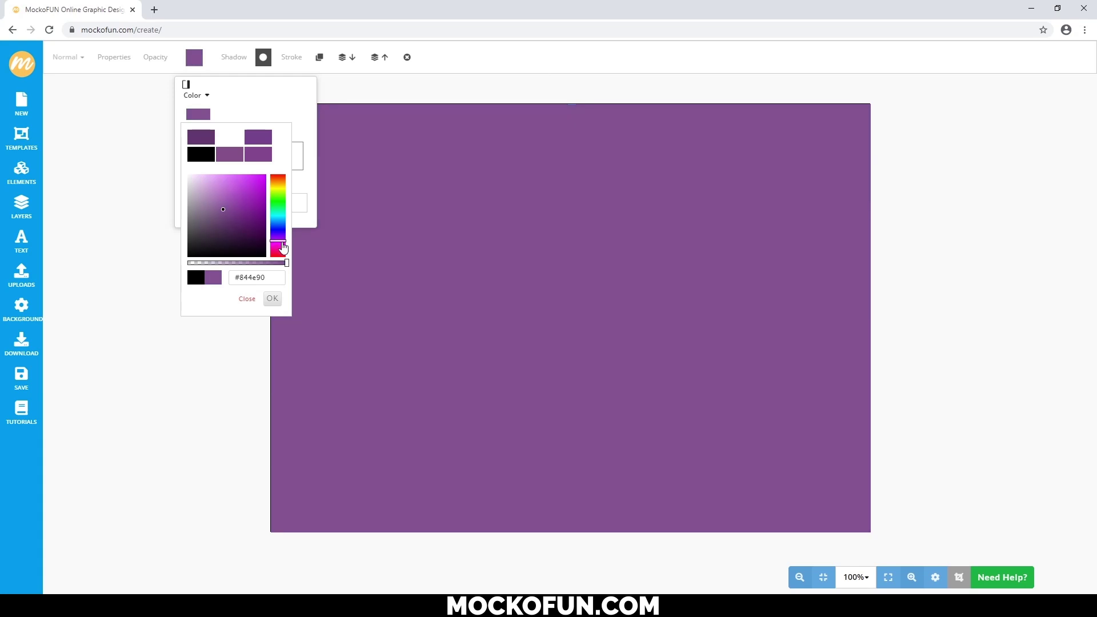
pyautogui.click(247, 299)
pyautogui.click(245, 283)
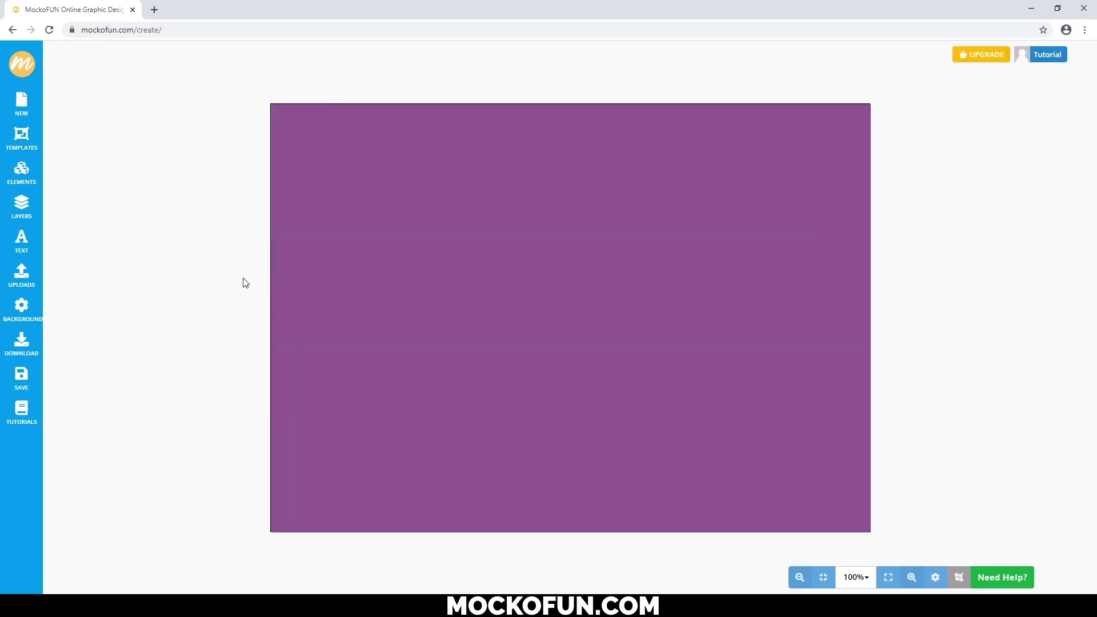
pyautogui.click(21, 171)
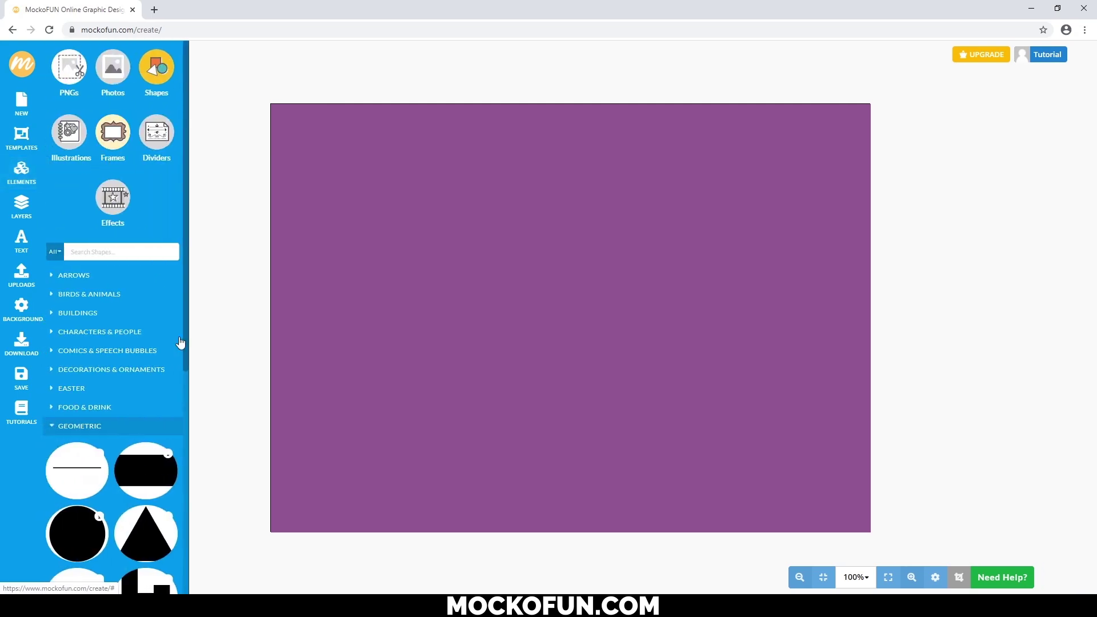
# - Add a second square and stretch it wide and tall, leaving a purple top band
pyautogui.click(165, 479)
pyautogui.click(554, 334)
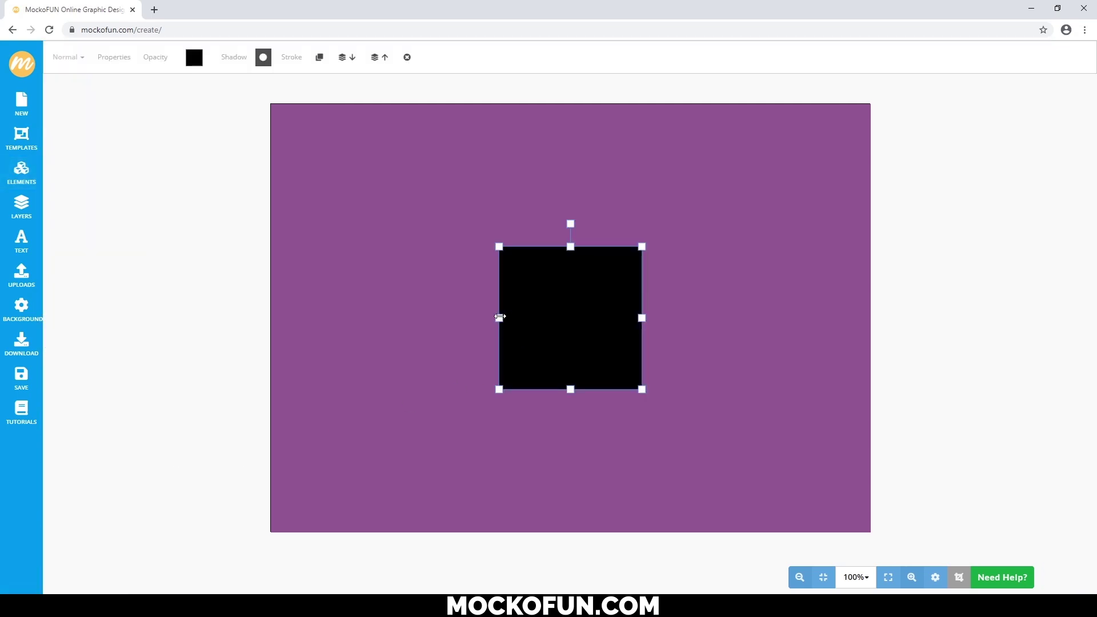
pyautogui.moveTo(499, 318); pyautogui.dragTo(282, 319)
pyautogui.moveTo(642, 318); pyautogui.dragTo(857, 318)
pyautogui.moveTo(559, 232); pyautogui.dragTo(573, 182)
pyautogui.moveTo(570, 353); pyautogui.dragTo(571, 490)
# - Fill the large rectangle white (#ffffff)
pyautogui.click(195, 57)
pyautogui.click(203, 125)
pyautogui.click(189, 180)
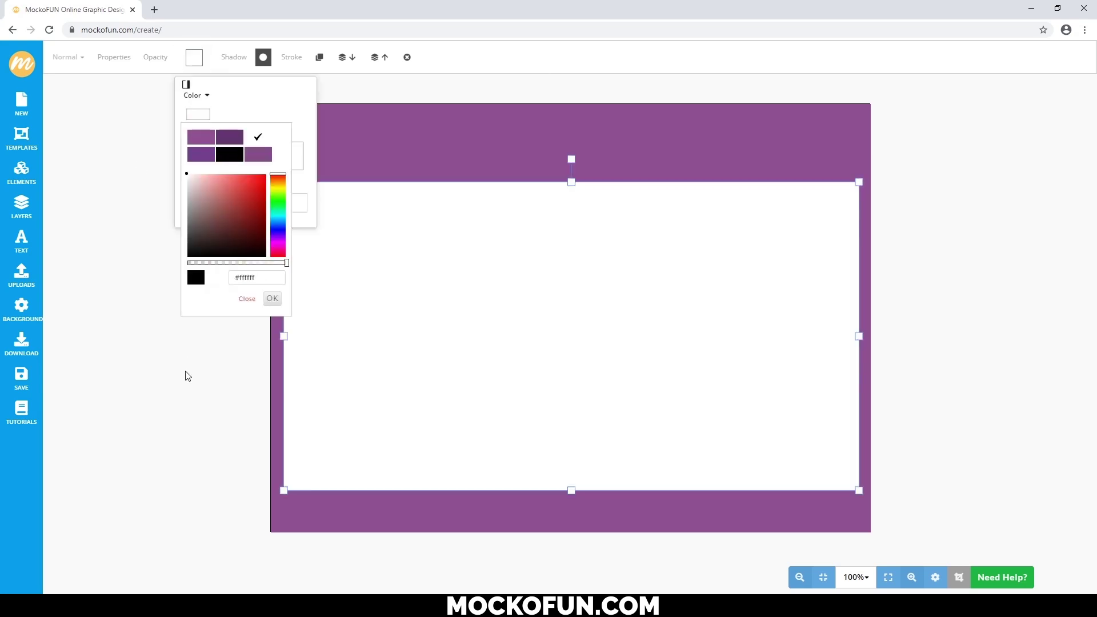
pyautogui.click(200, 380)
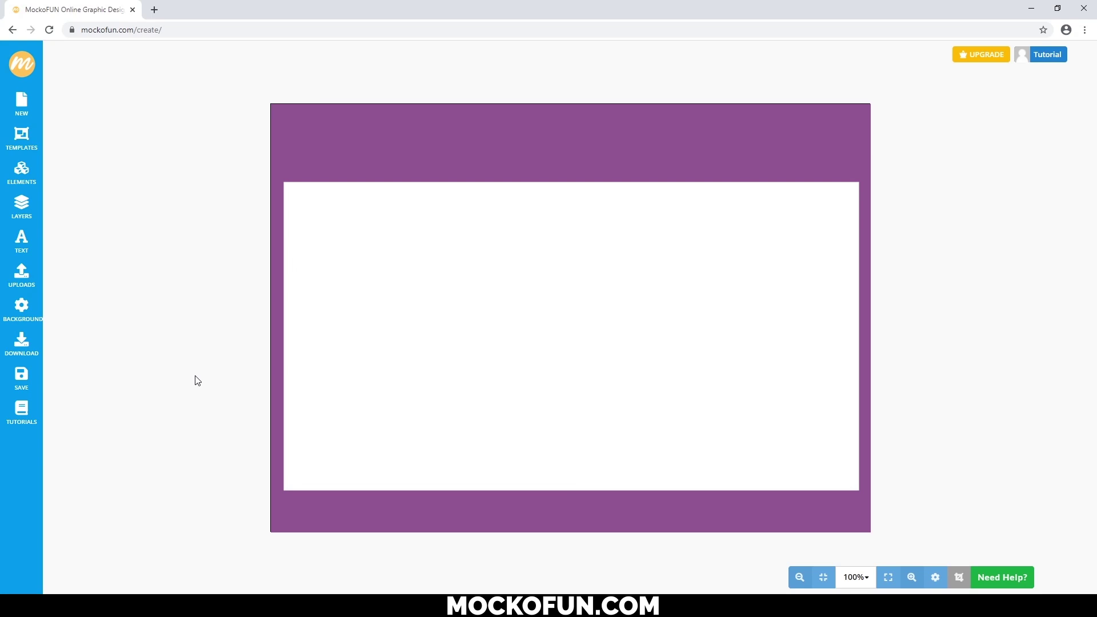
# - Search stock photos for 'man portrait' and add the photo of the man in a cap
pyautogui.click(40, 179)
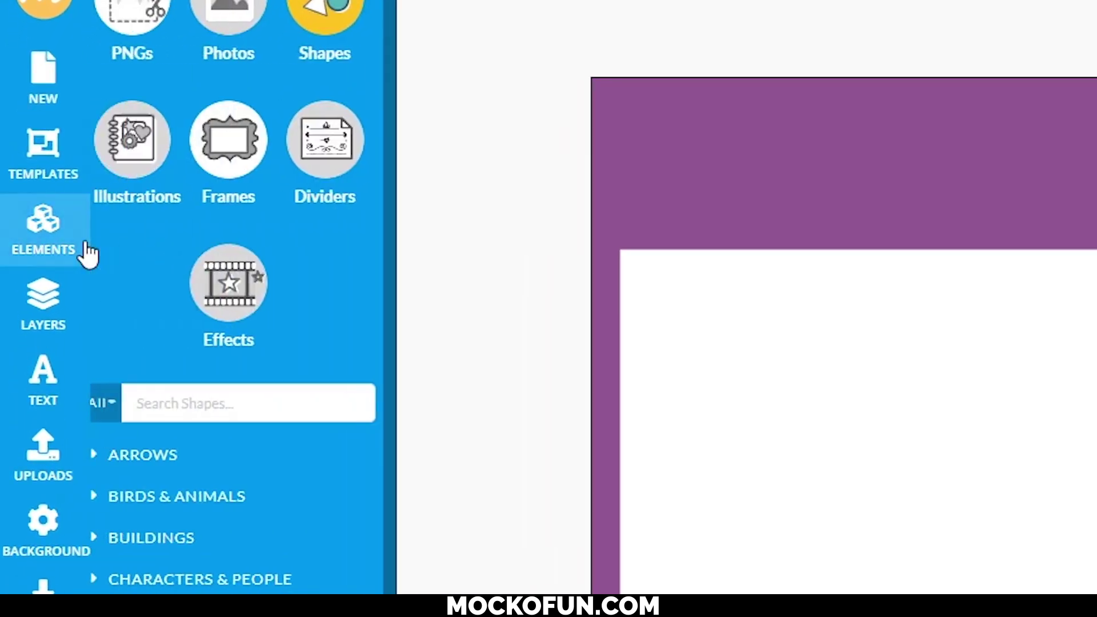
pyautogui.click(228, 22)
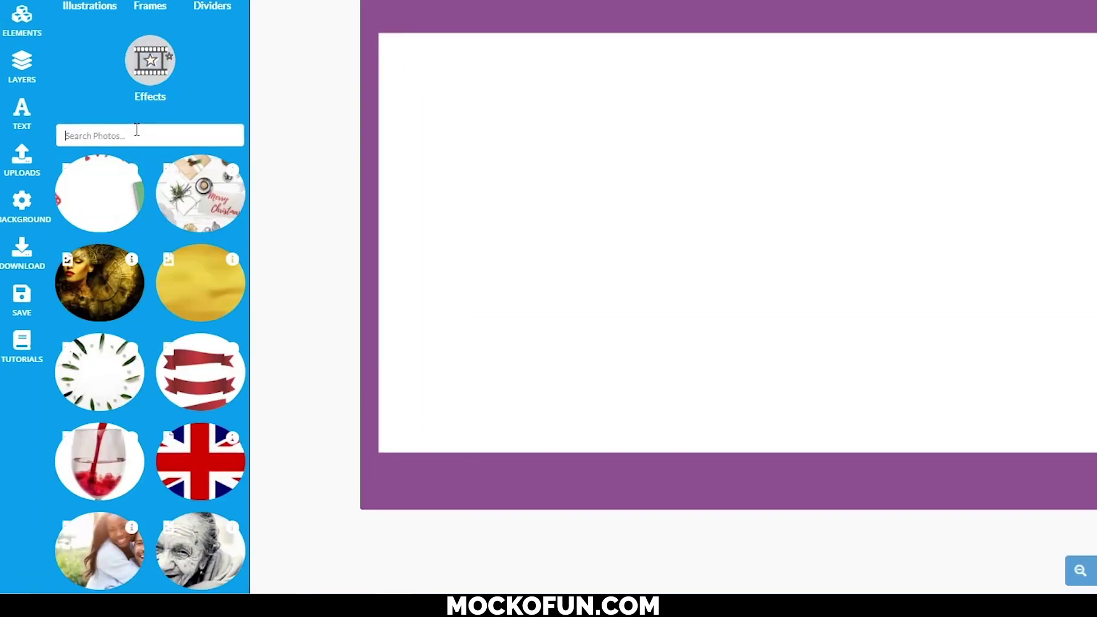
pyautogui.write('man portrai')
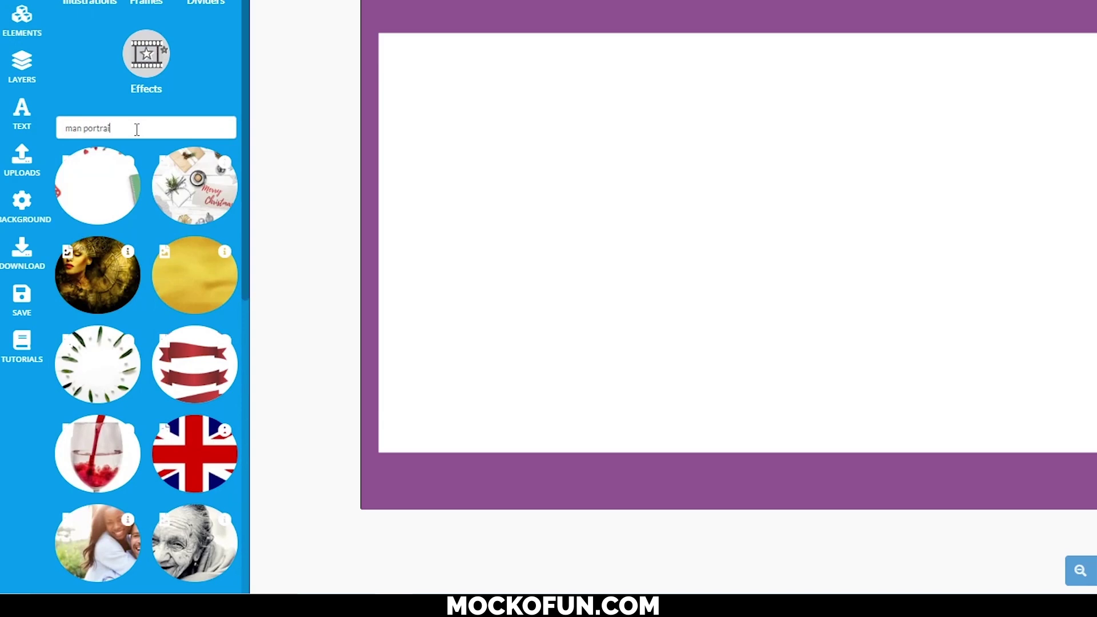
pyautogui.write('t')
pyautogui.press('Return')
pyautogui.scroll(-10, 136, 131)
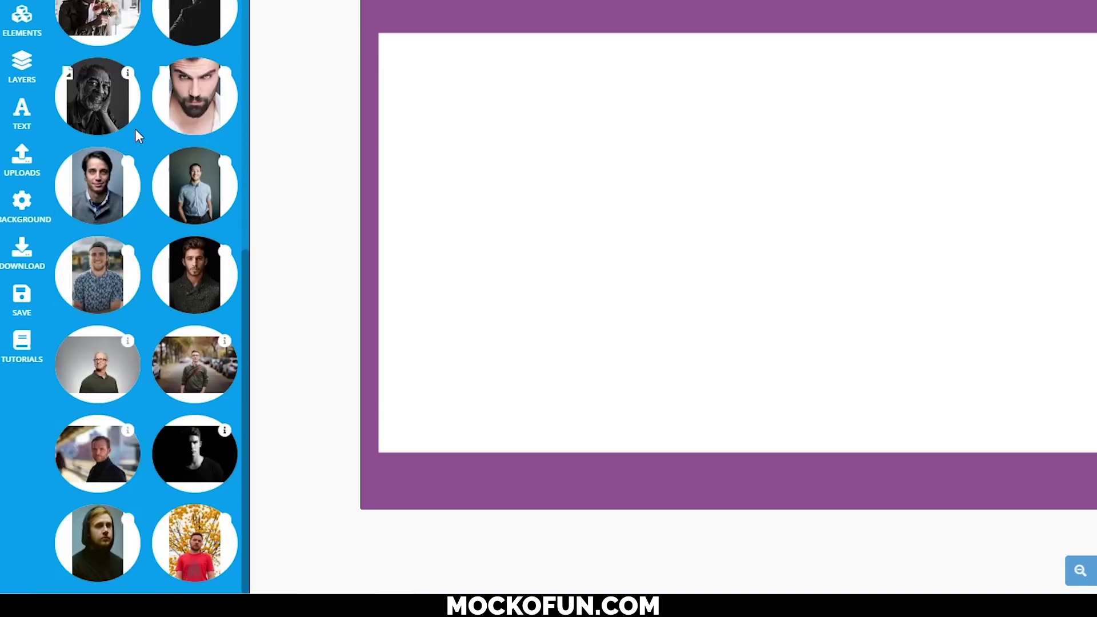
pyautogui.click(90, 279)
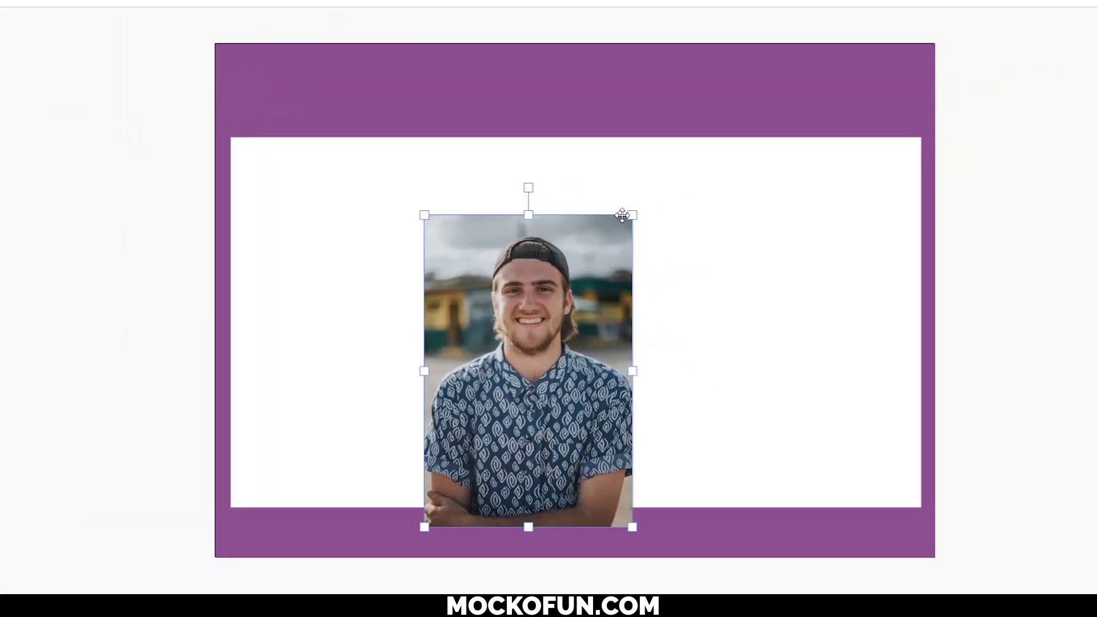
# - Move the cap-wearing man's photo to the left side of the card
pyautogui.moveTo(594, 280); pyautogui.dragTo(466, 285)
pyautogui.click(958, 290)
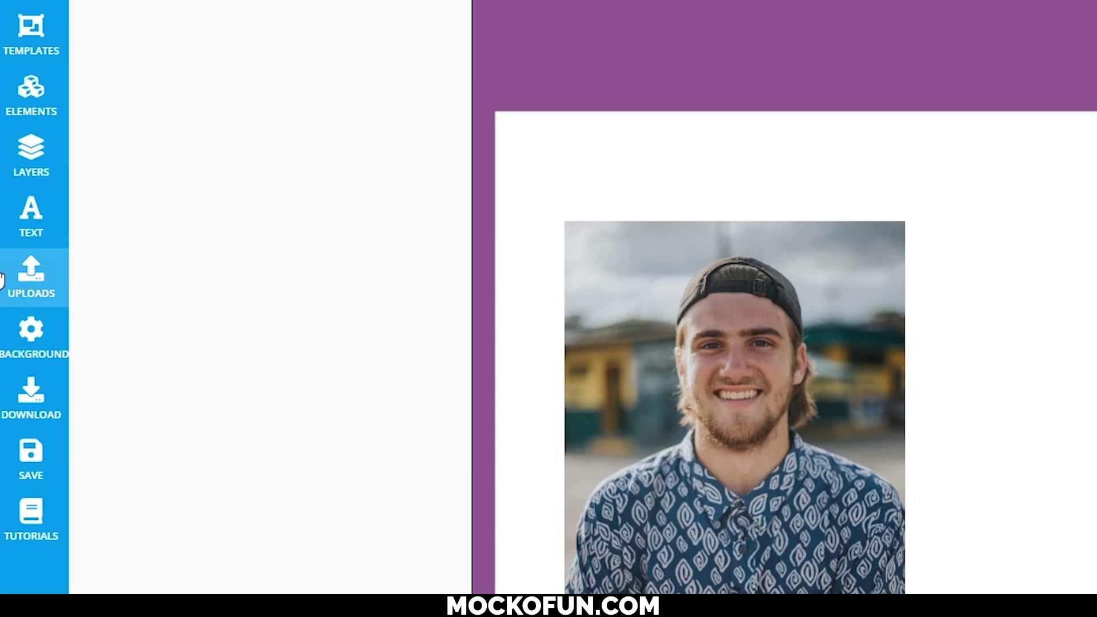
pyautogui.click(1, 278)
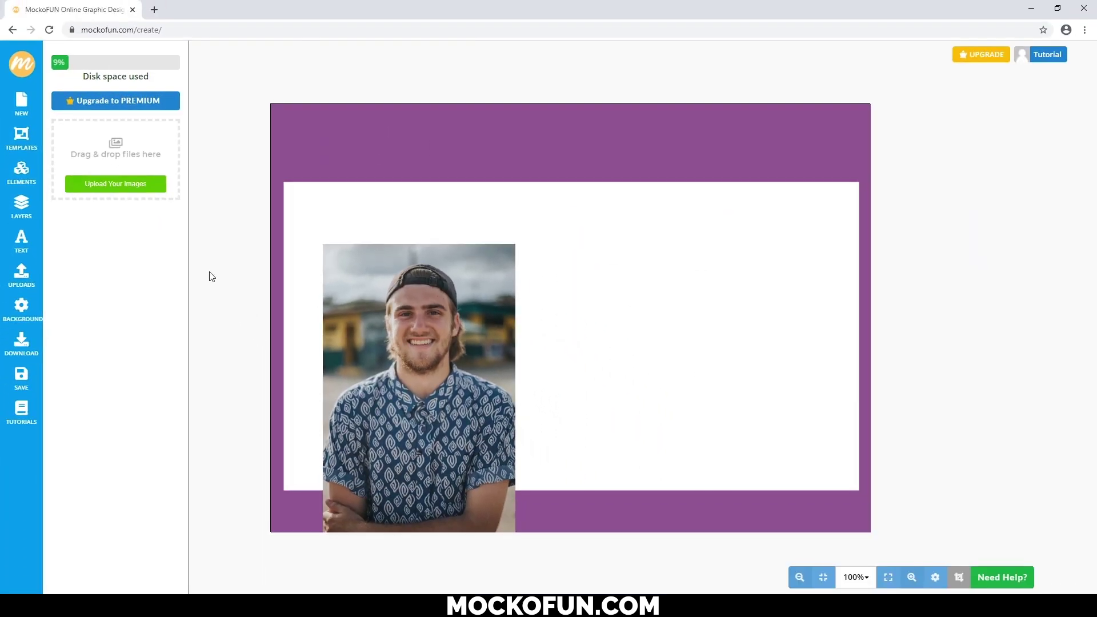
pyautogui.click(363, 411)
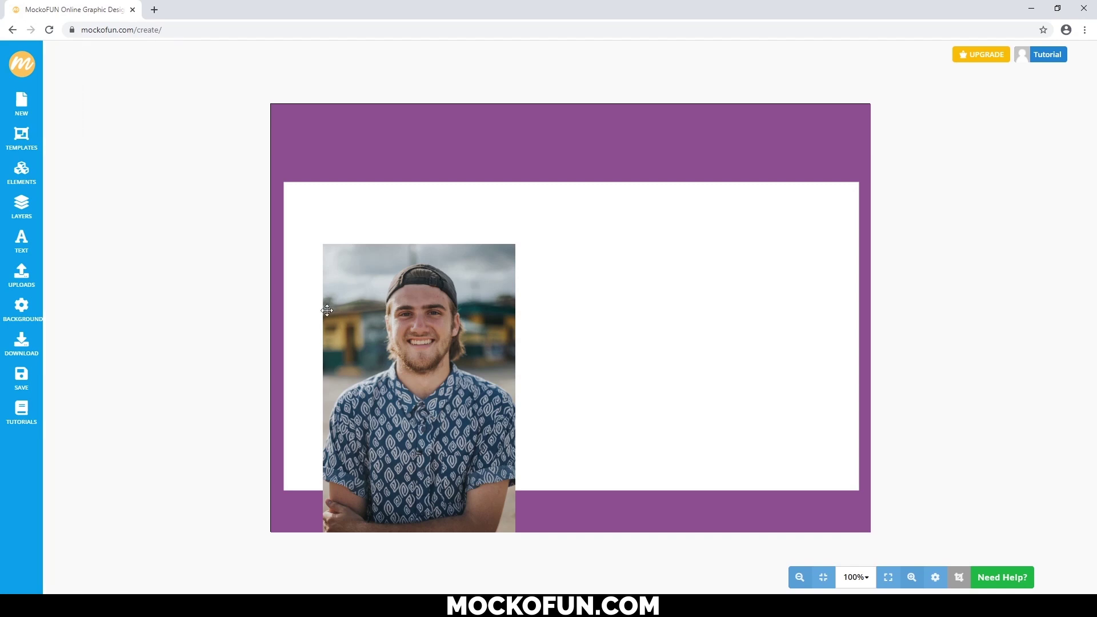
# - Replace the cap photo with the portrait of a dark-haired man in a grey sweater
pyautogui.click(406, 336)
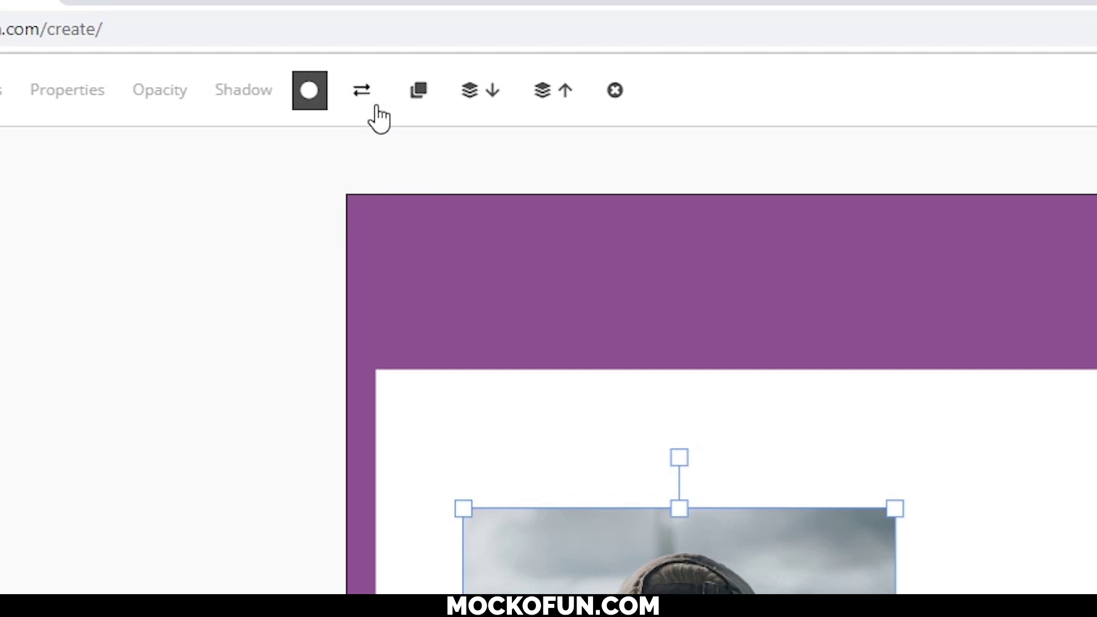
pyautogui.click(363, 92)
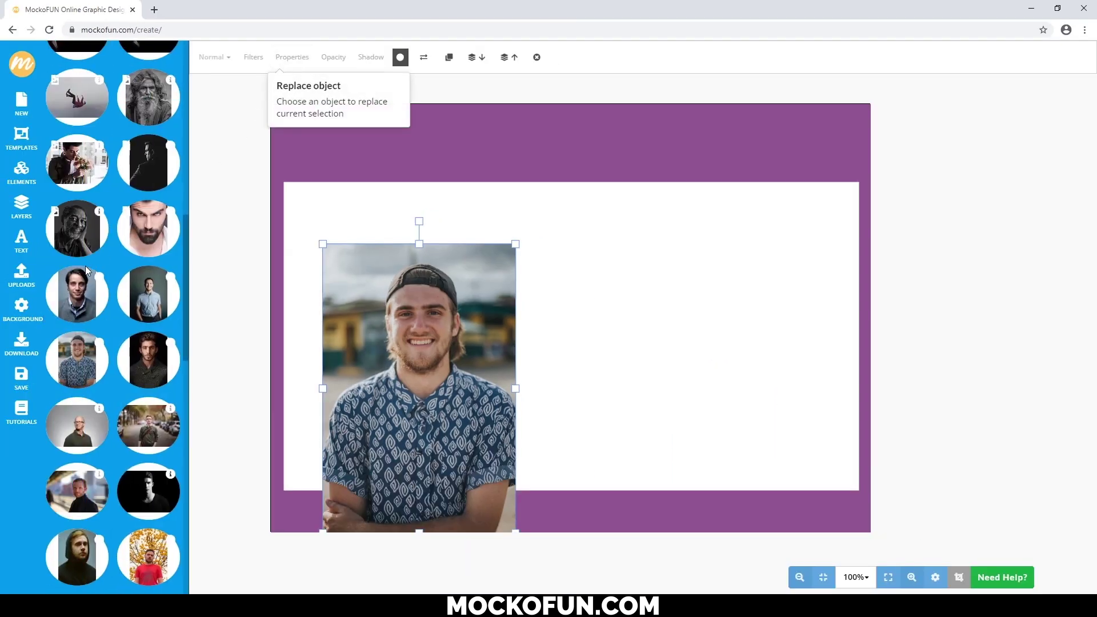
pyautogui.click(79, 285)
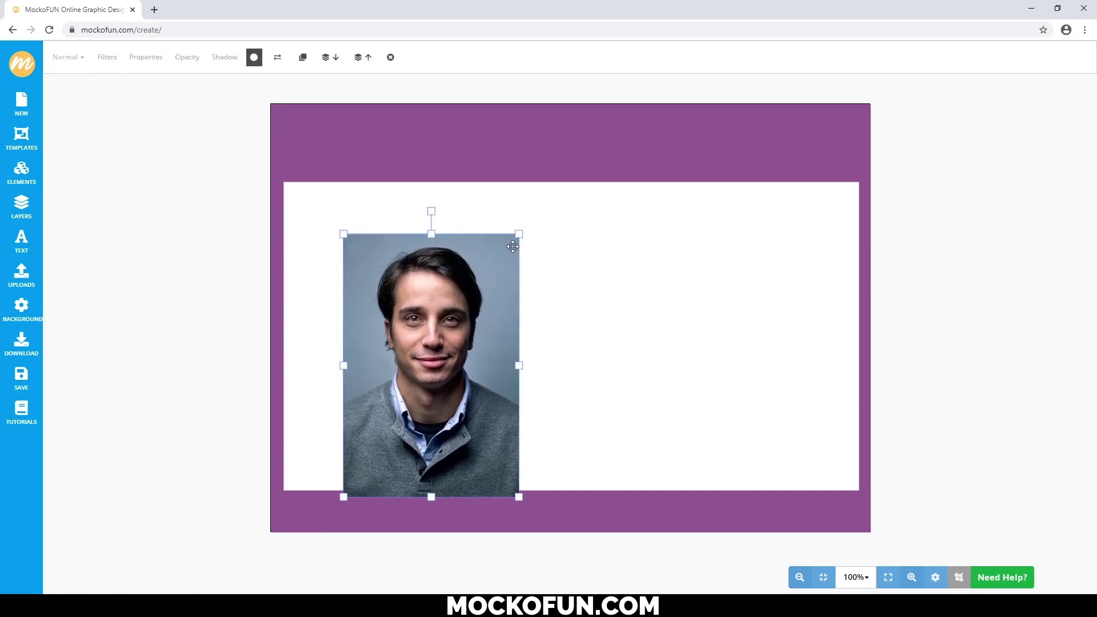
pyautogui.click(187, 284)
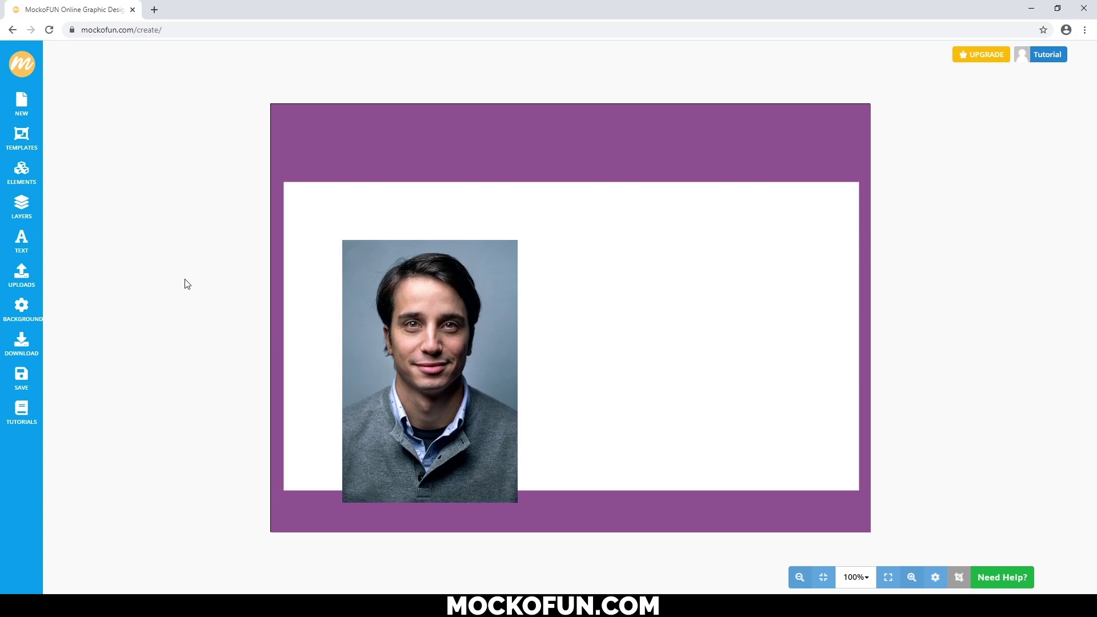
# - Add a black geometric square and size it over the man's face
pyautogui.click(35, 182)
pyautogui.scroll(10, 60, 211)
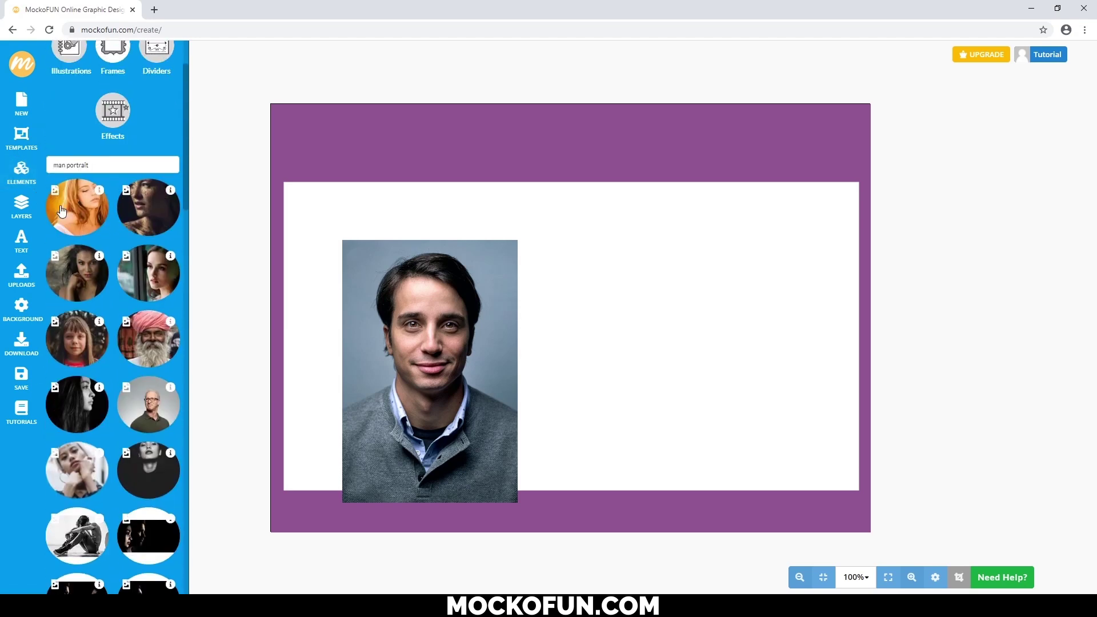
pyautogui.click(151, 71)
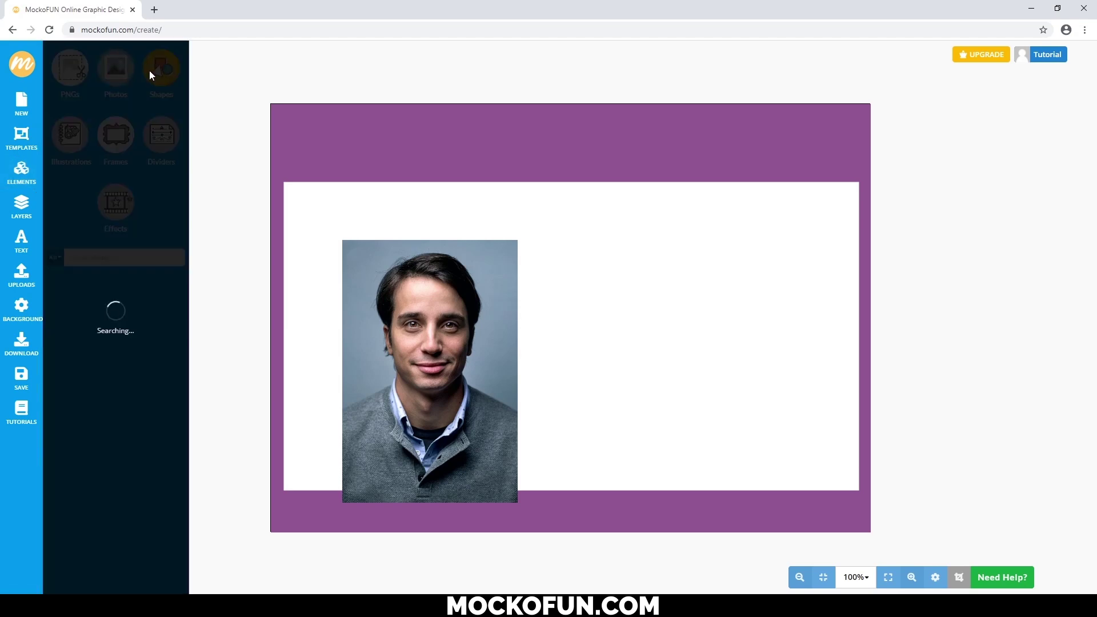
pyautogui.click(103, 429)
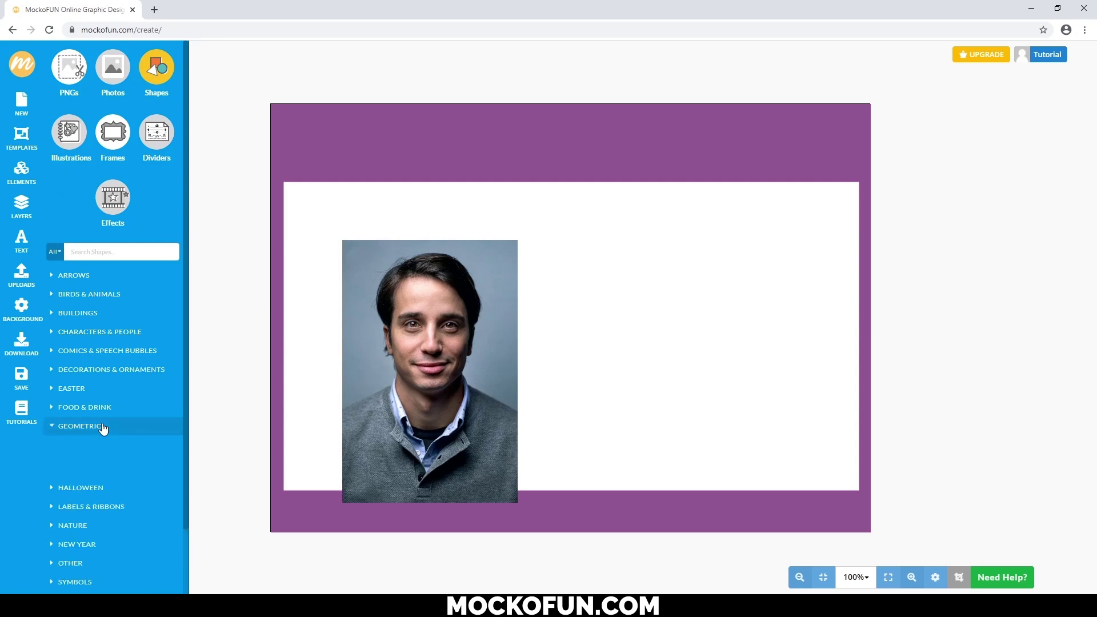
pyautogui.click(137, 465)
pyautogui.moveTo(573, 319); pyautogui.dragTo(418, 314)
pyautogui.moveTo(489, 386); pyautogui.dragTo(516, 414)
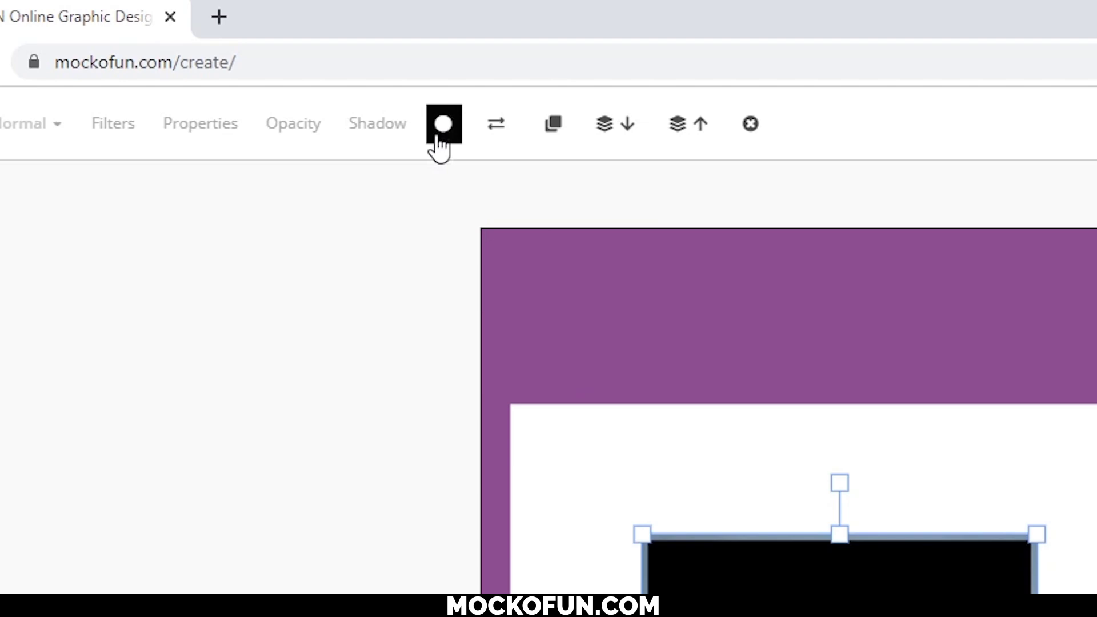
# - Try the square as the photo's mask, remove it, and add a black circle instead
pyautogui.click(441, 136)
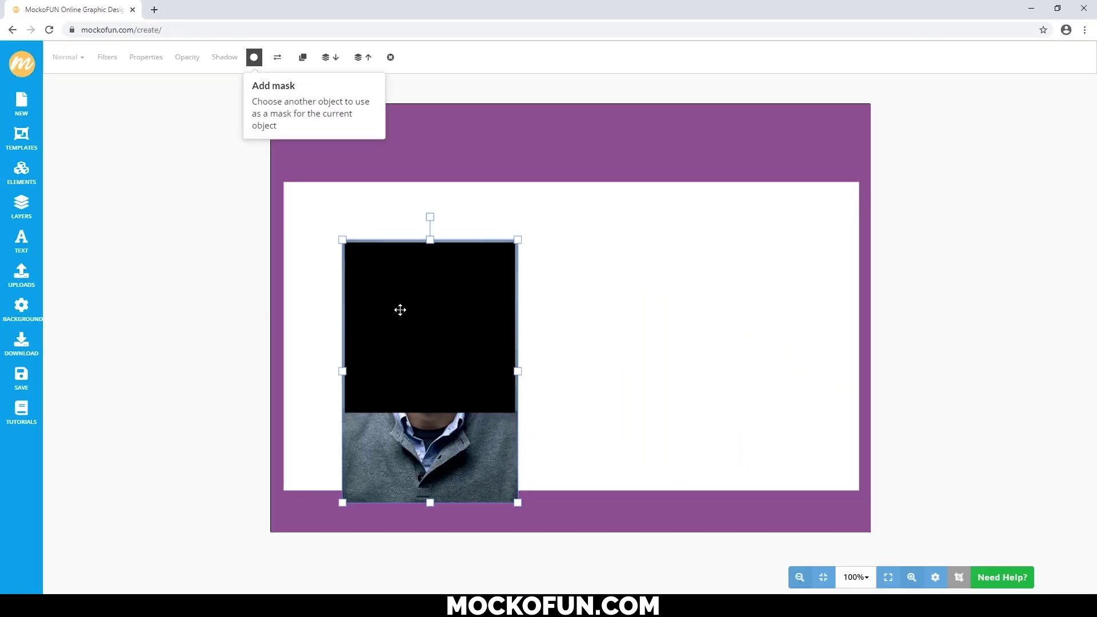
pyautogui.click(400, 310)
pyautogui.moveTo(400, 309); pyautogui.dragTo(466, 318)
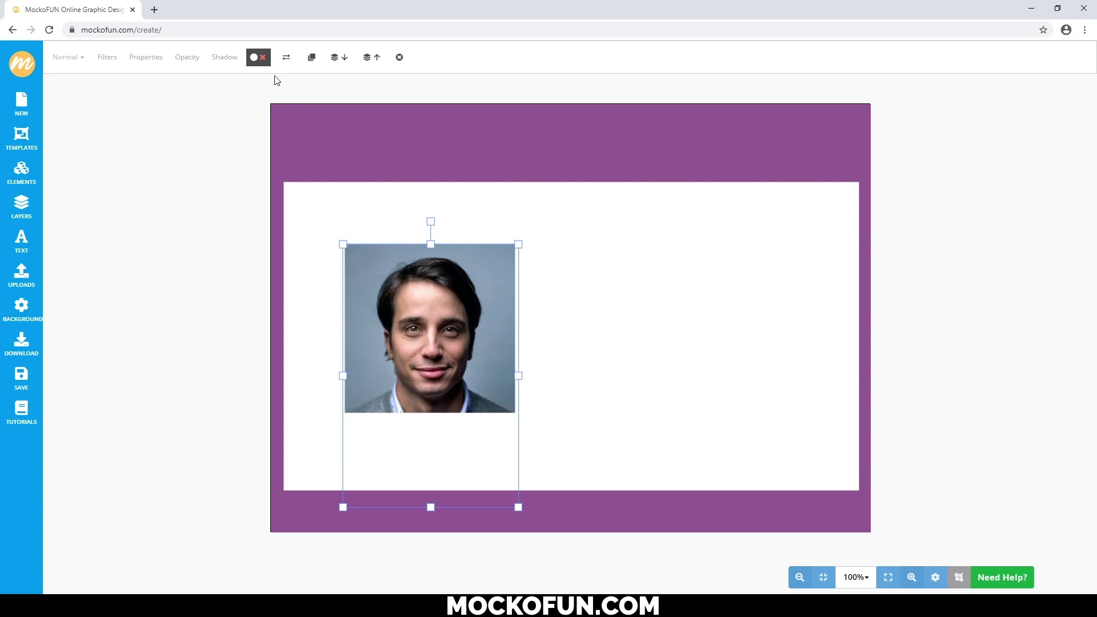
pyautogui.click(262, 58)
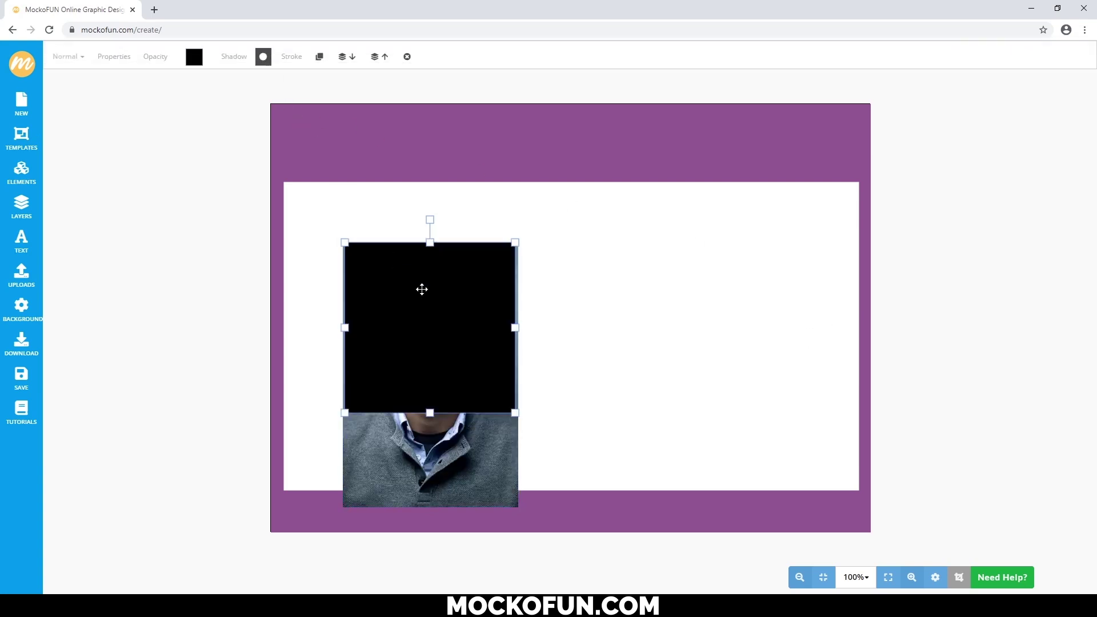
pyautogui.click(407, 59)
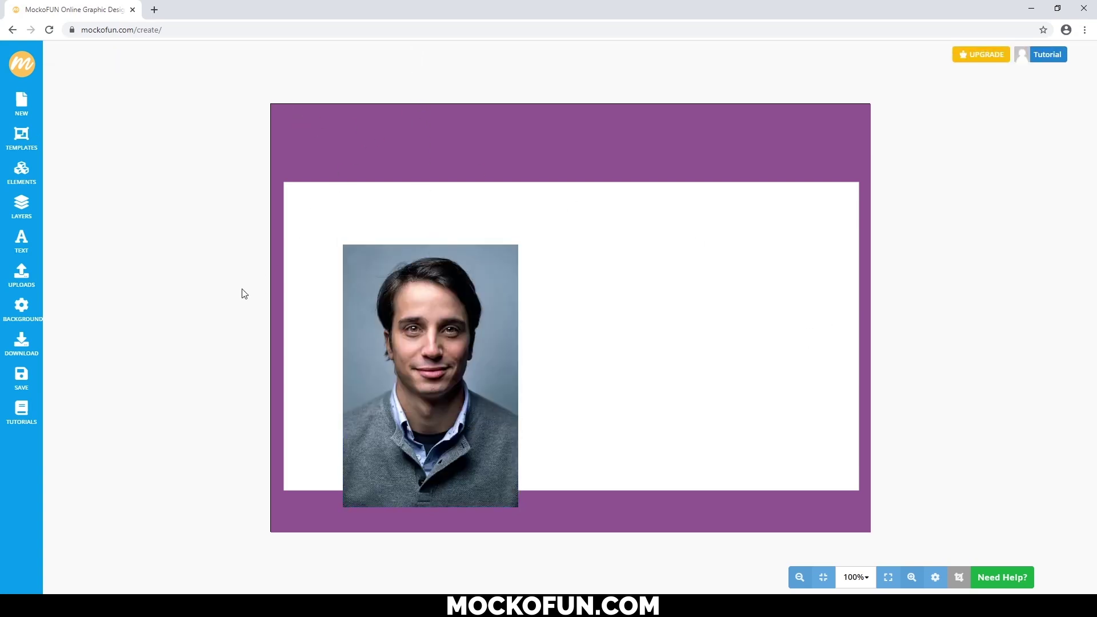
pyautogui.click(21, 172)
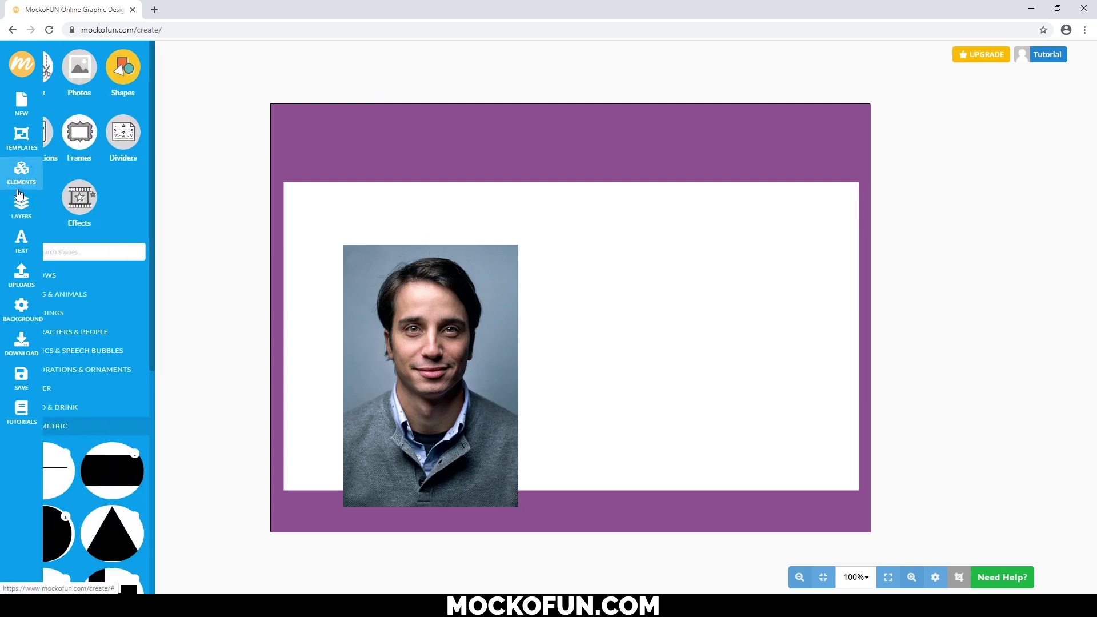
pyautogui.click(77, 533)
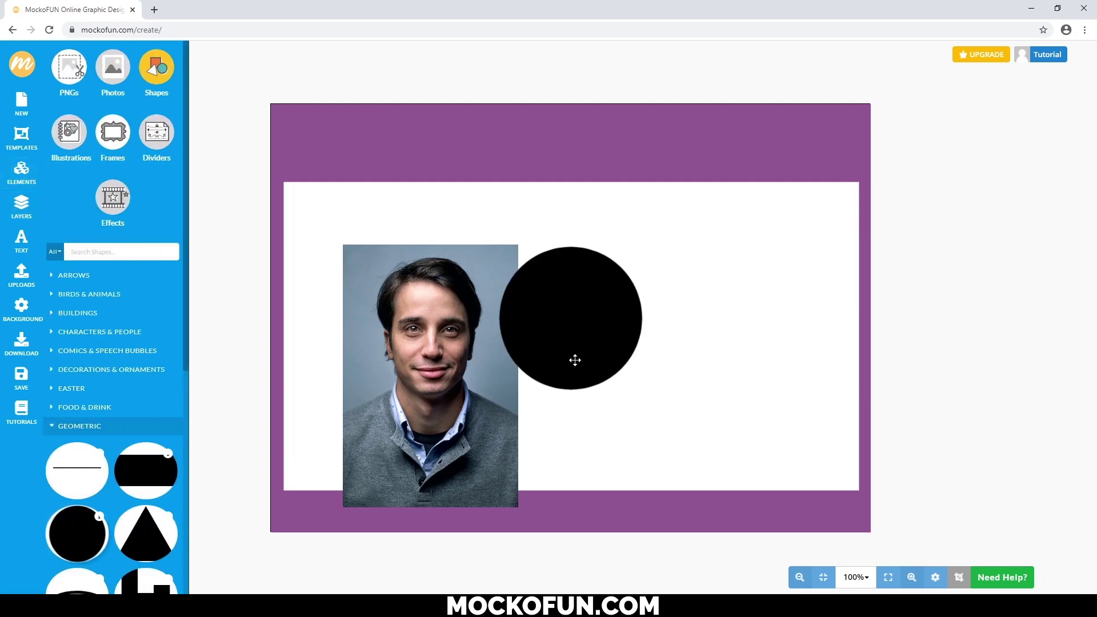
# - Position the black circle over the man's face and use it as the portrait's mask
pyautogui.moveTo(576, 318); pyautogui.dragTo(440, 341)
pyautogui.moveTo(514, 253)
pyautogui.mouseDown()
pyautogui.moveTo(485, 284)
pyautogui.moveTo(519, 255)
pyautogui.mouseUp()
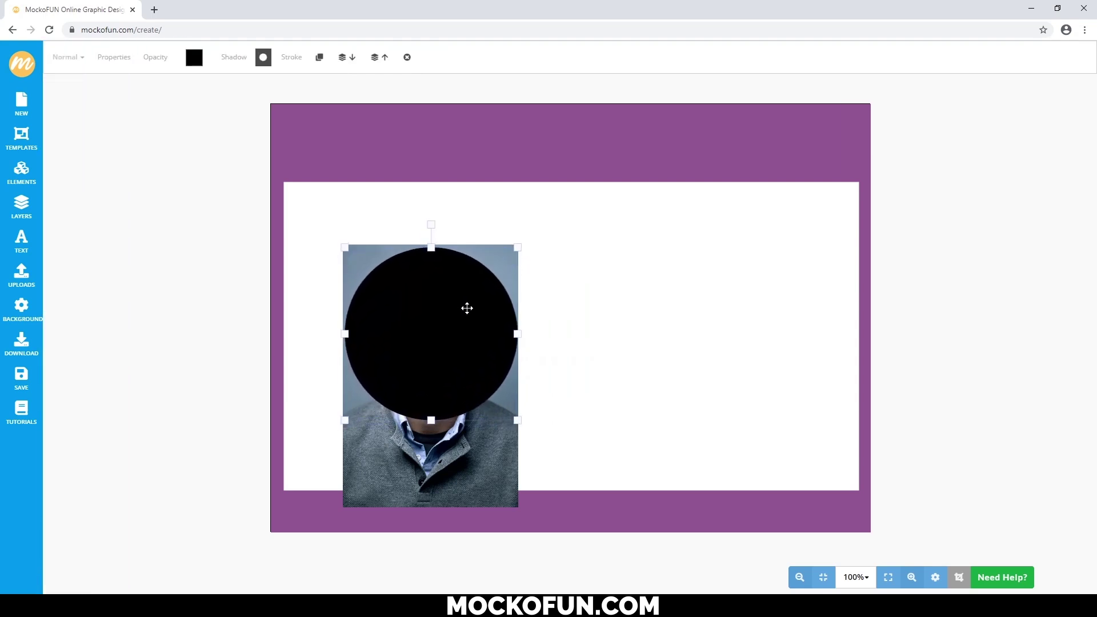
pyautogui.moveTo(466, 308); pyautogui.dragTo(466, 310)
pyautogui.click(467, 465)
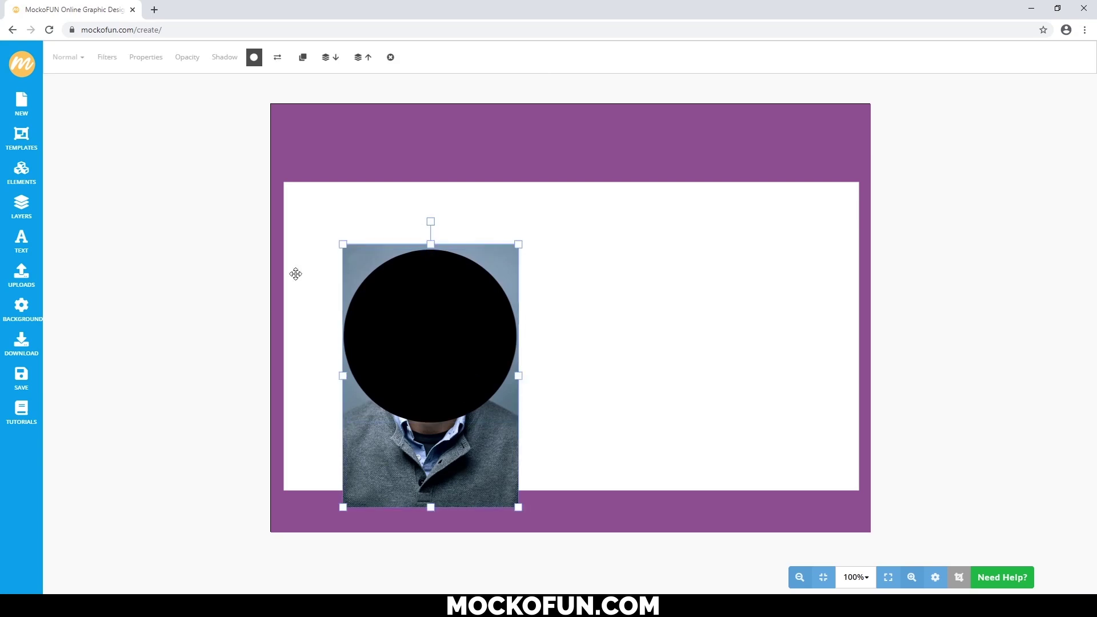
pyautogui.click(255, 62)
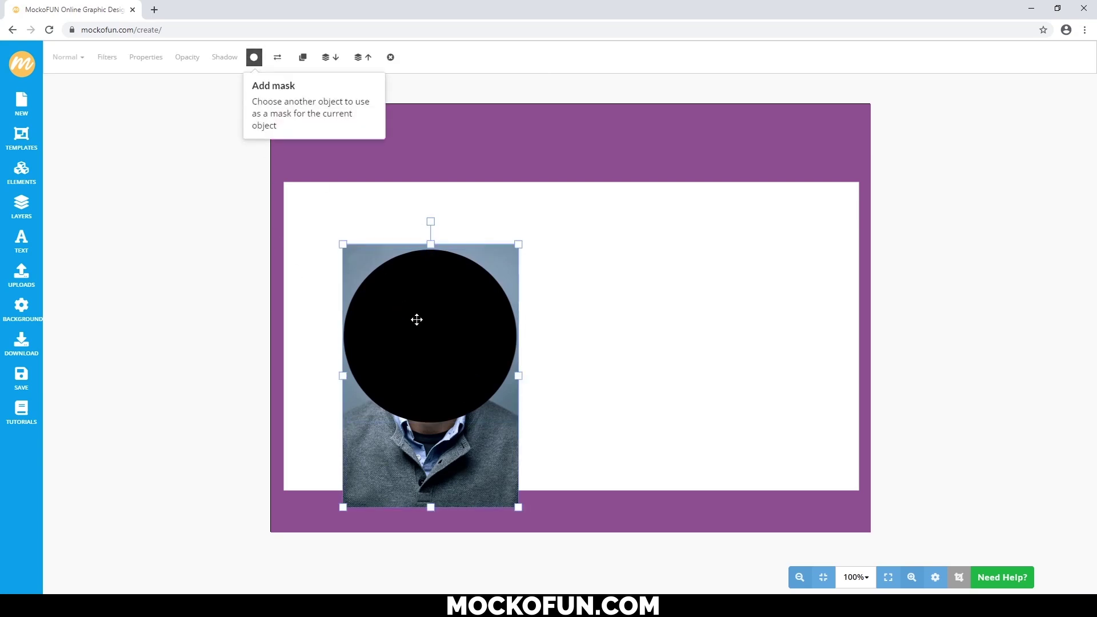
pyautogui.click(416, 319)
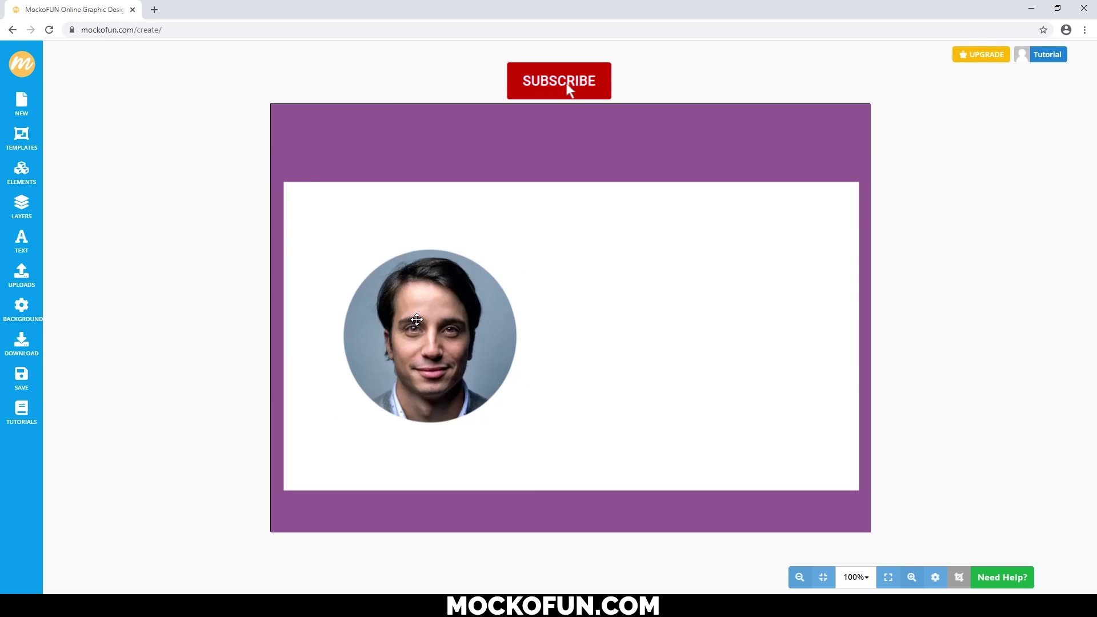
pyautogui.click(417, 319)
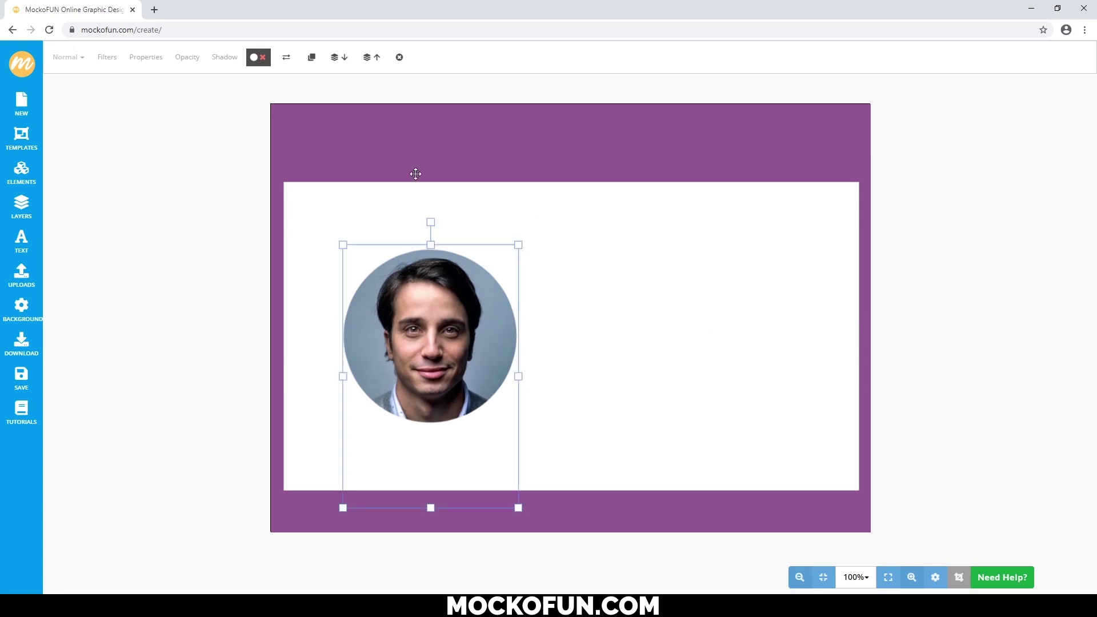
pyautogui.click(228, 278)
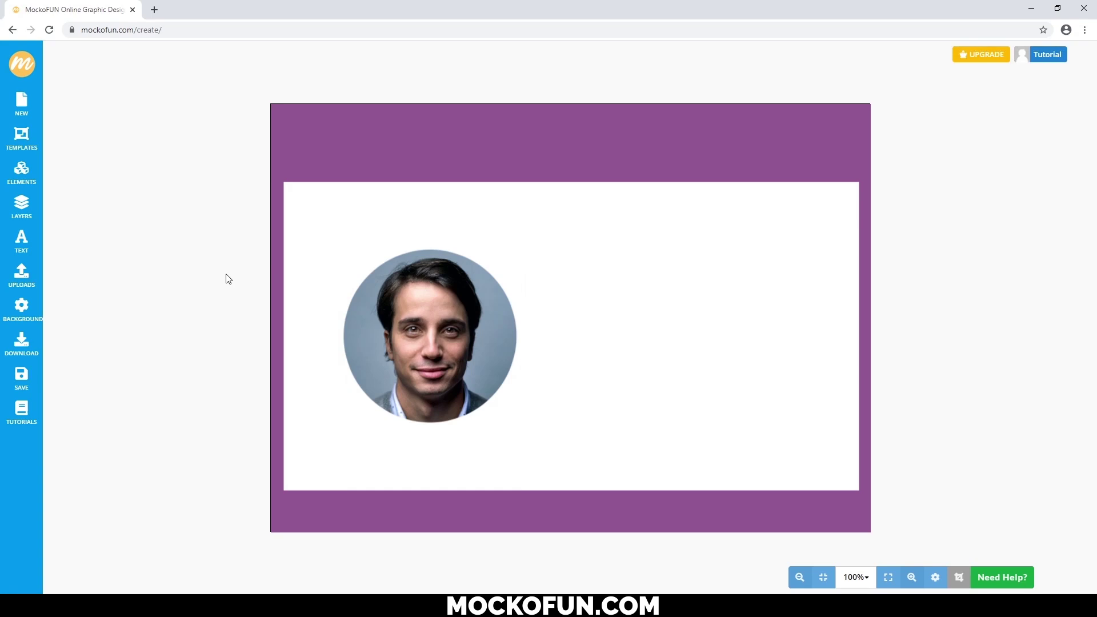
# - Apply the Kodachrome filter to the round portrait photo
pyautogui.click(400, 331)
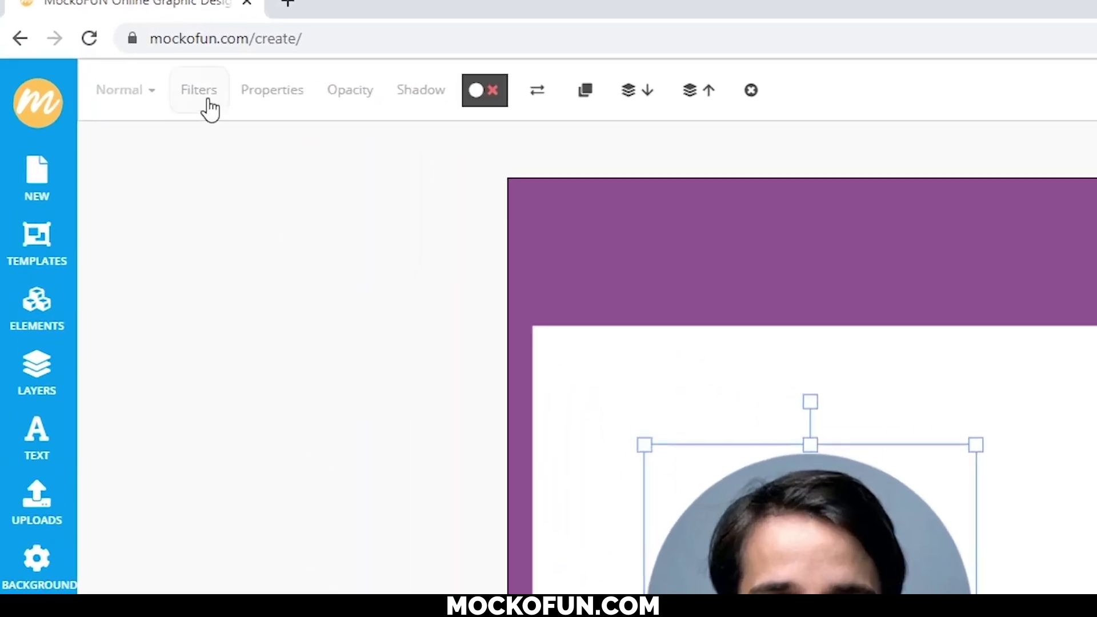
pyautogui.click(210, 110)
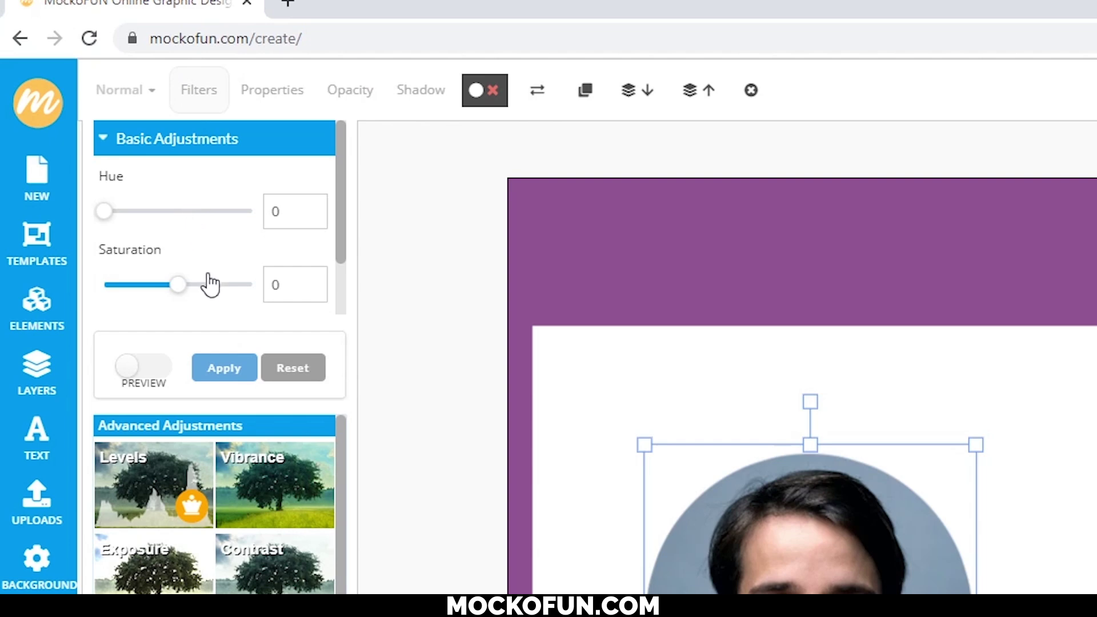
pyautogui.scroll(-1, 206, 294)
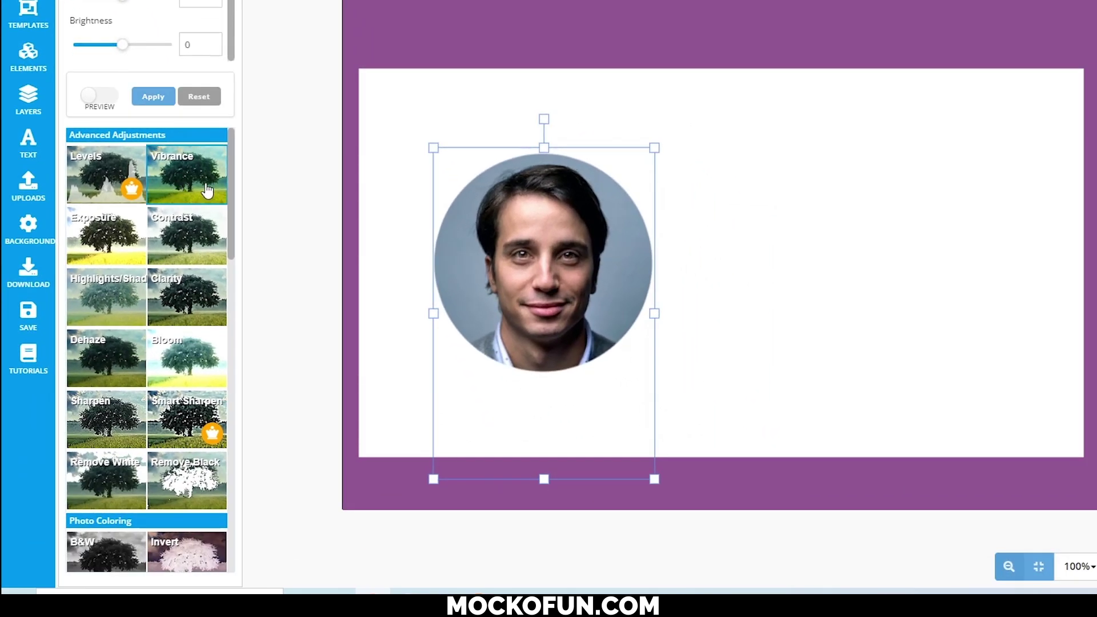
pyautogui.scroll(-6, 207, 191)
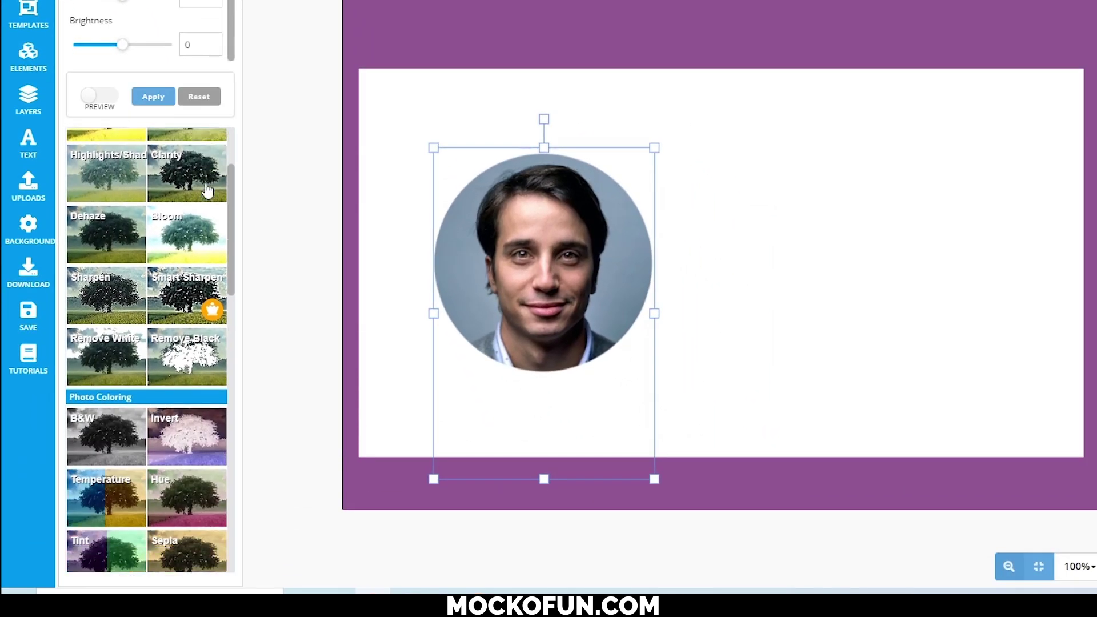
pyautogui.scroll(-1, 207, 190)
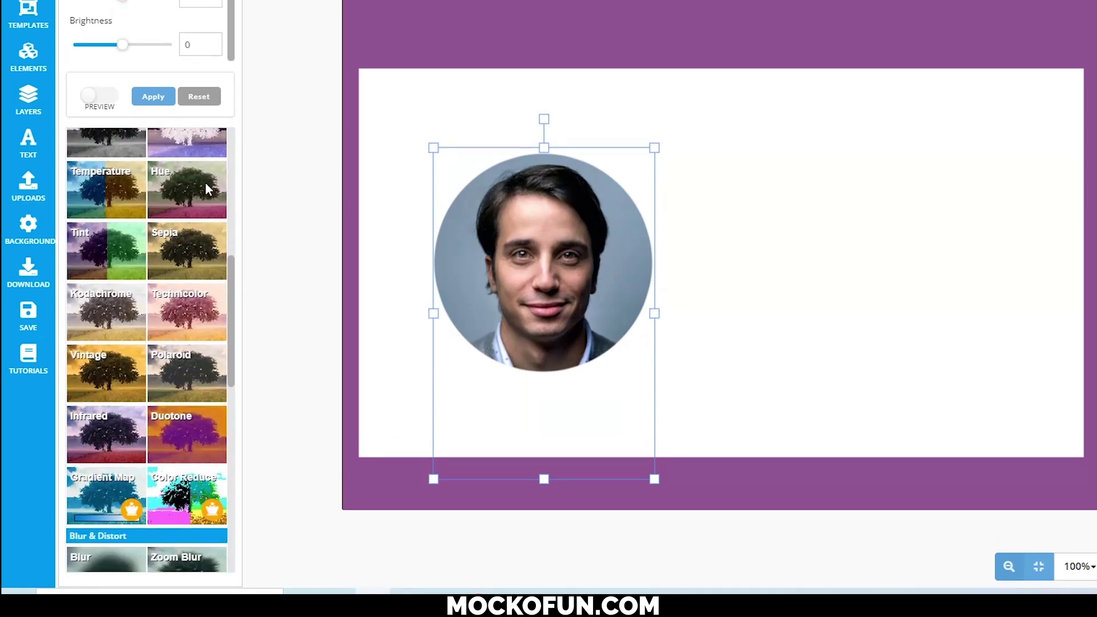
pyautogui.click(132, 315)
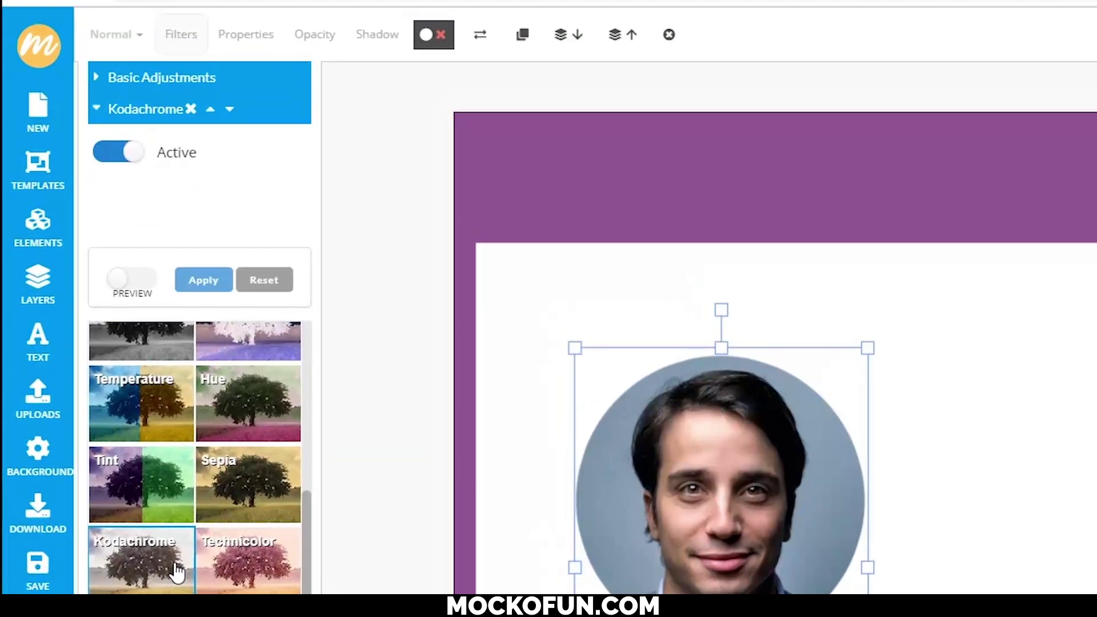
pyautogui.click(229, 283)
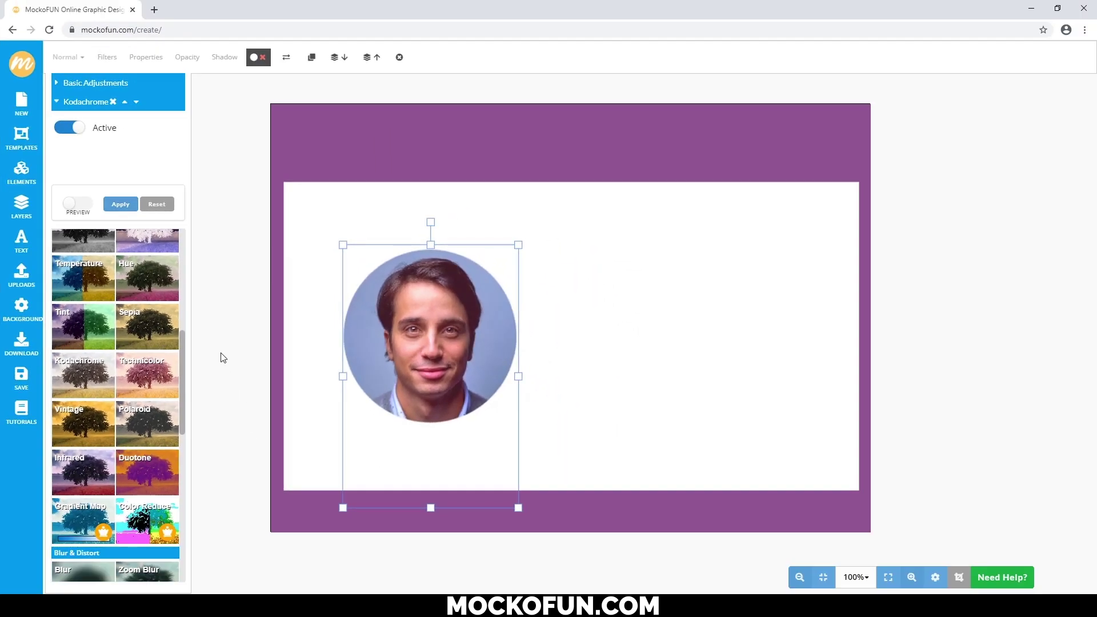
pyautogui.click(371, 535)
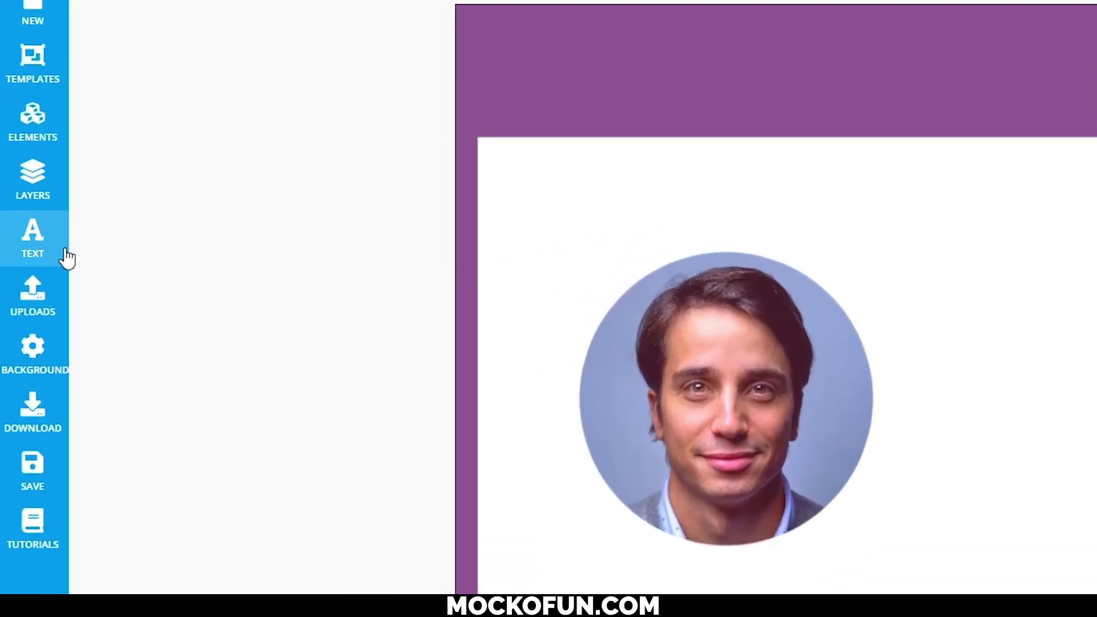
# - Add a Single Line text beside the portrait, then add and delete a curved text preset
pyautogui.click(78, 261)
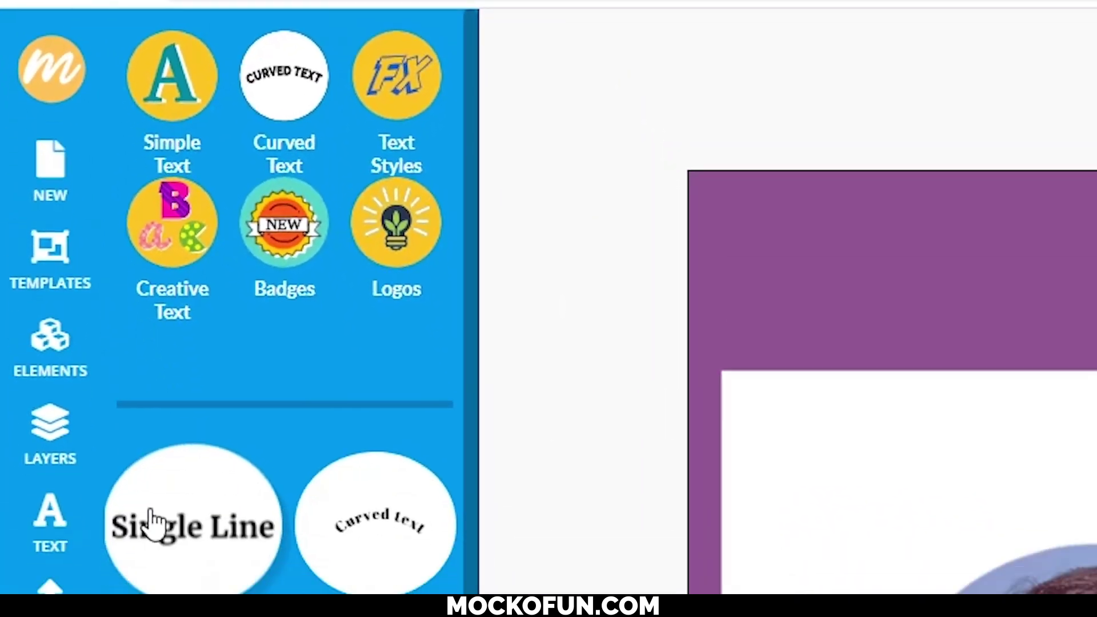
pyautogui.click(152, 519)
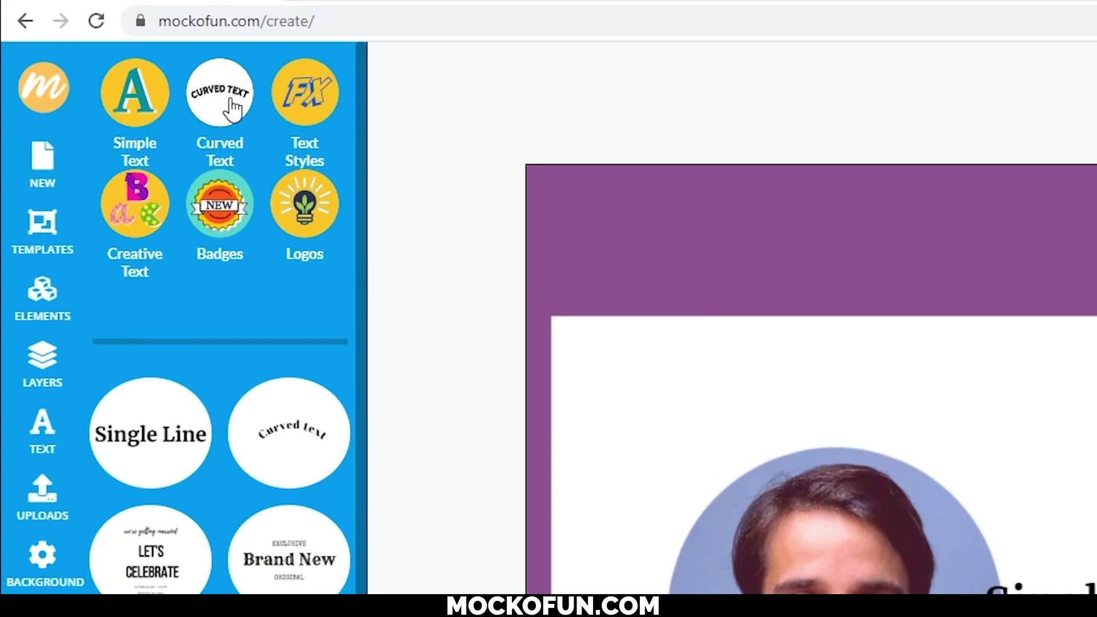
pyautogui.click(232, 86)
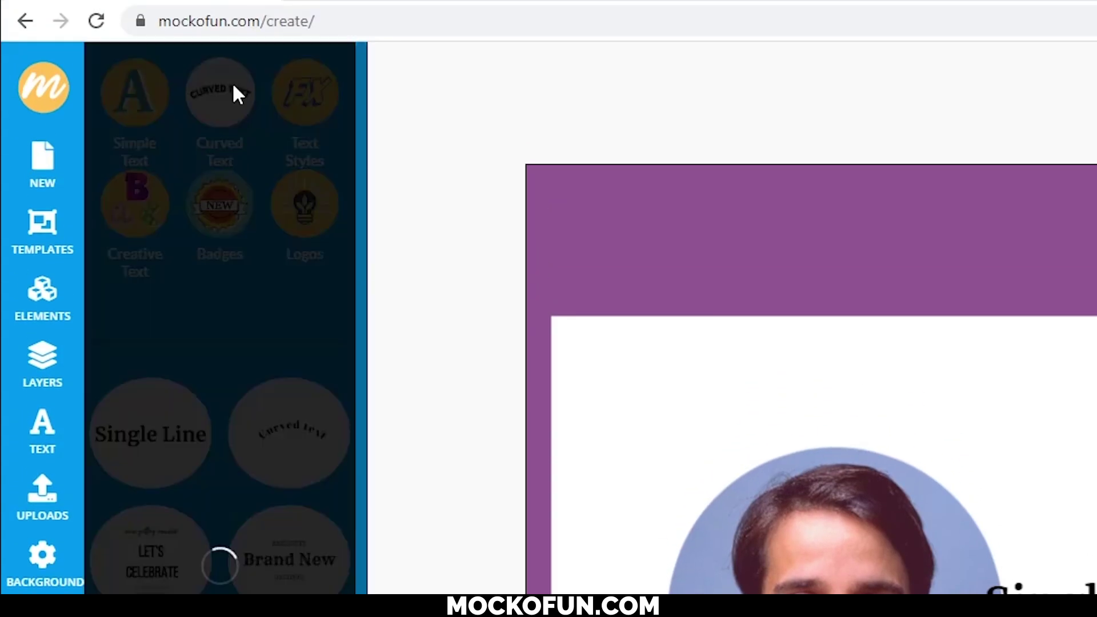
pyautogui.click(145, 440)
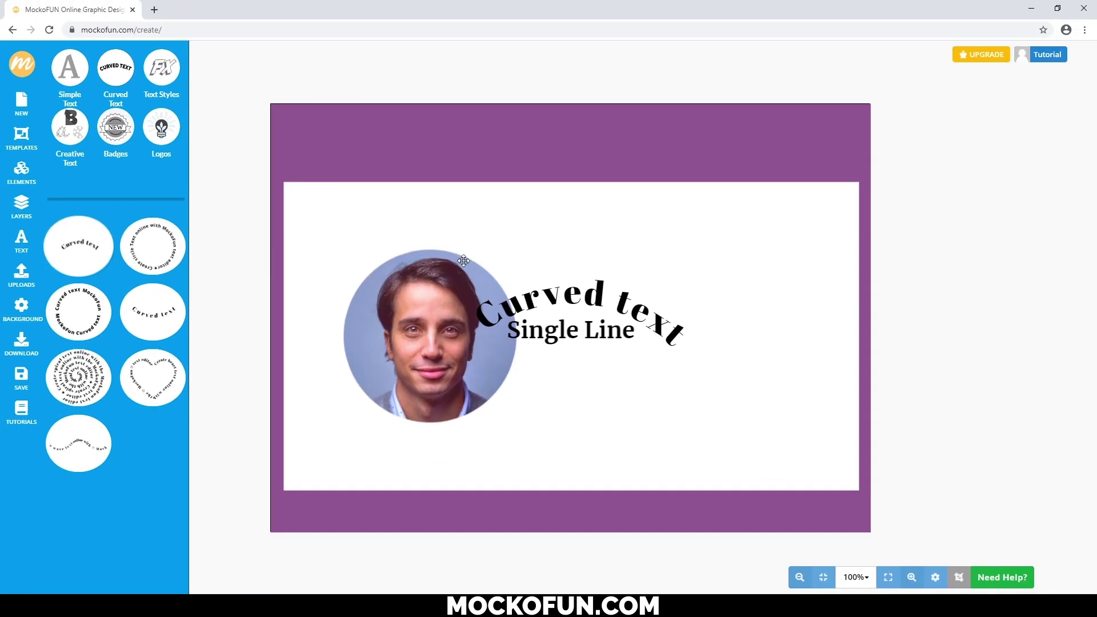
pyautogui.click(553, 293)
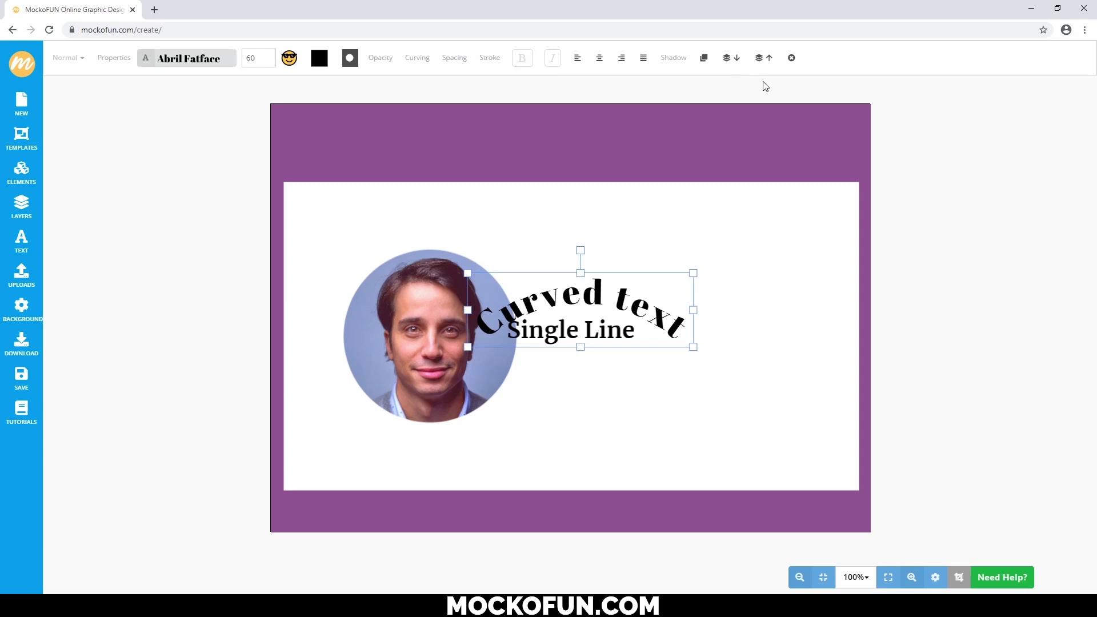
pyautogui.click(790, 58)
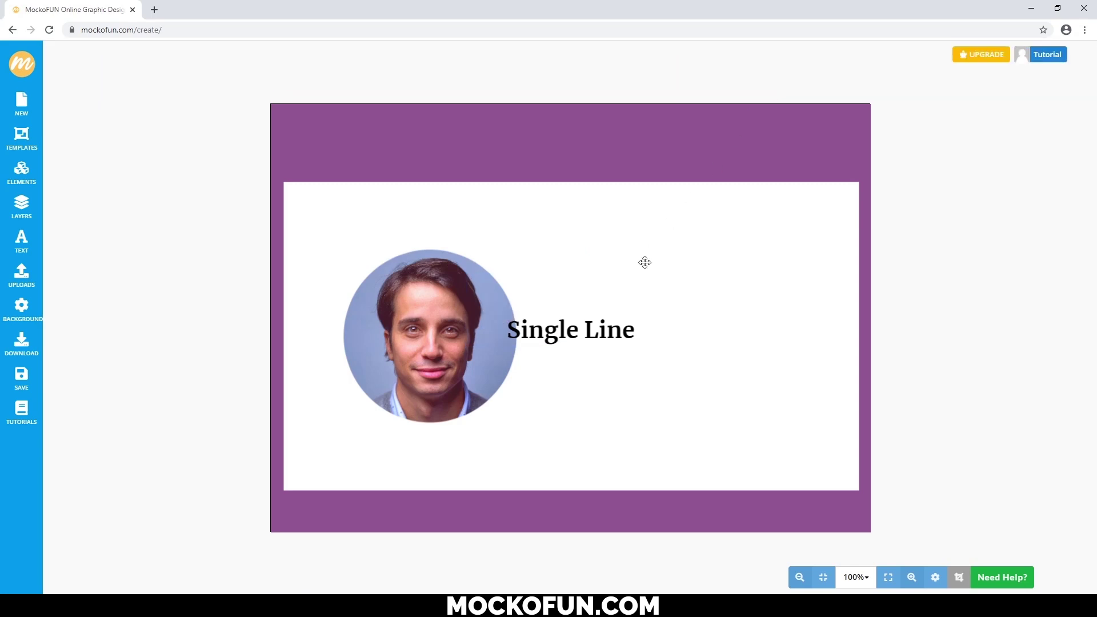
# - Move the text into the purple top band and make it 'HELLO' in Open Sans 700
pyautogui.click(607, 331)
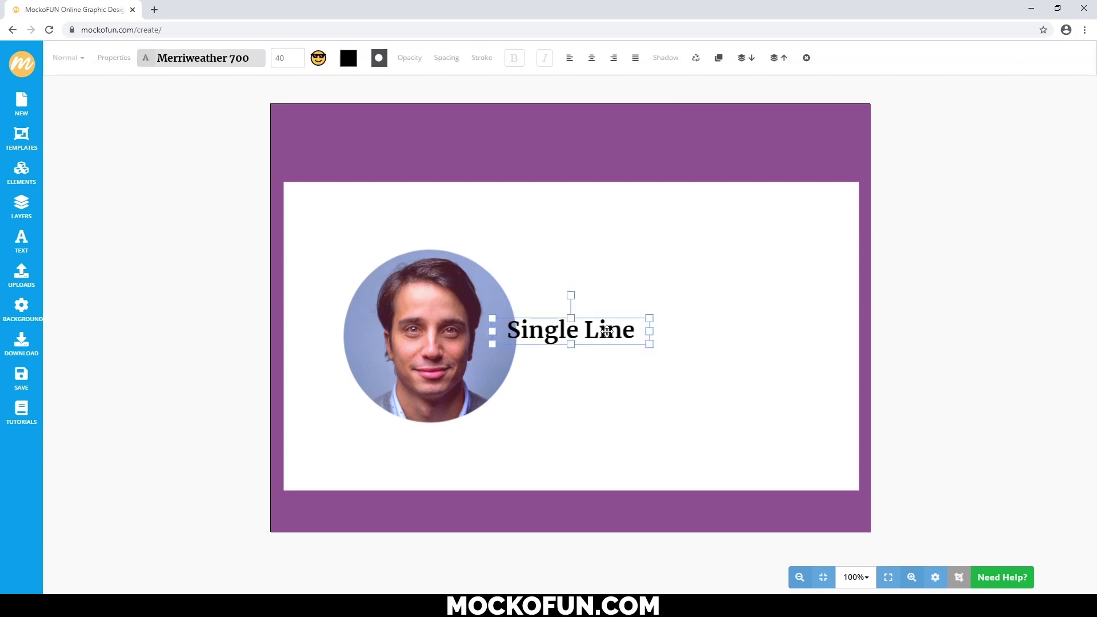
pyautogui.moveTo(606, 331); pyautogui.dragTo(627, 139)
pyautogui.write('HELLO')
pyautogui.hotkey('ctrl', 'a')
pyautogui.click(215, 57)
pyautogui.write('ope')
pyautogui.press('Down')
pyautogui.press('Down')
pyautogui.press('Down')
pyautogui.press('Return')
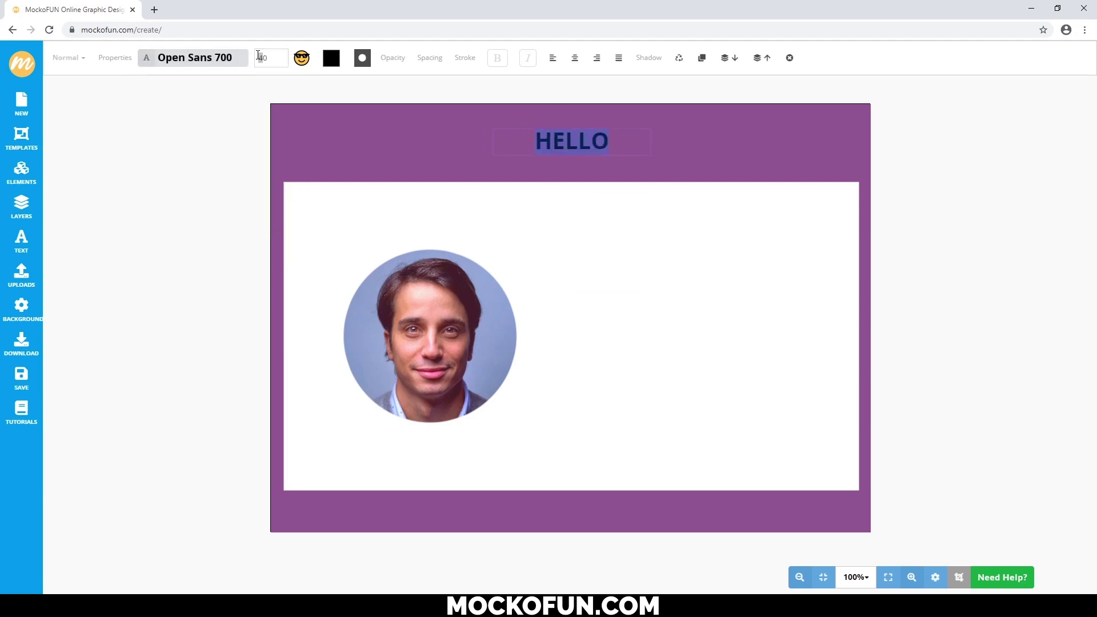
pyautogui.press('Escape')
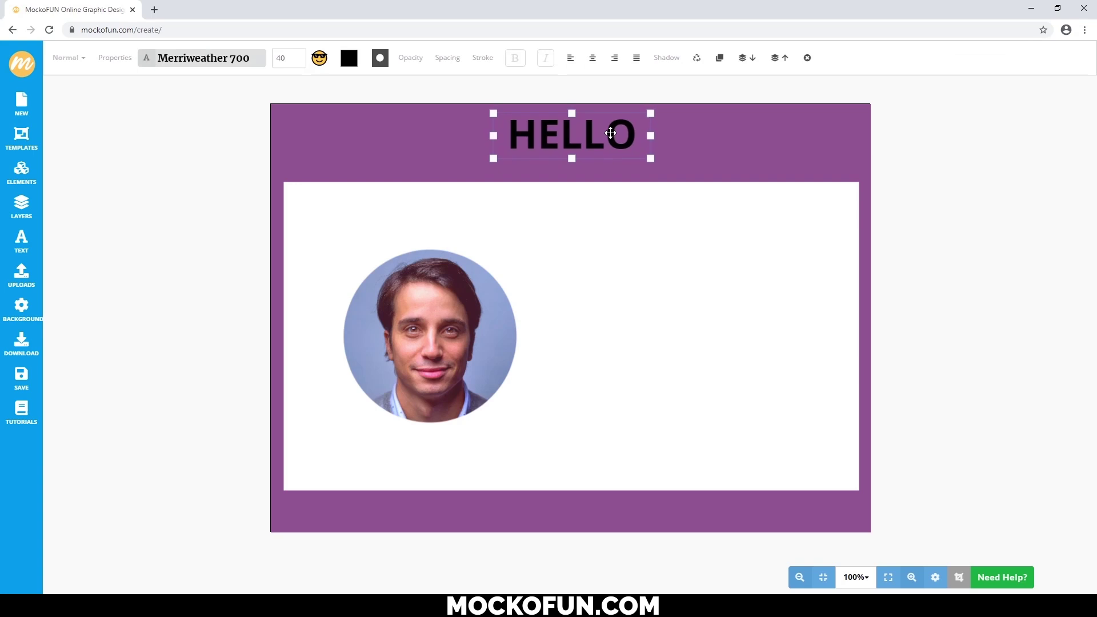
# - Colour the HELLO heading white
pyautogui.click(355, 57)
pyautogui.click(352, 114)
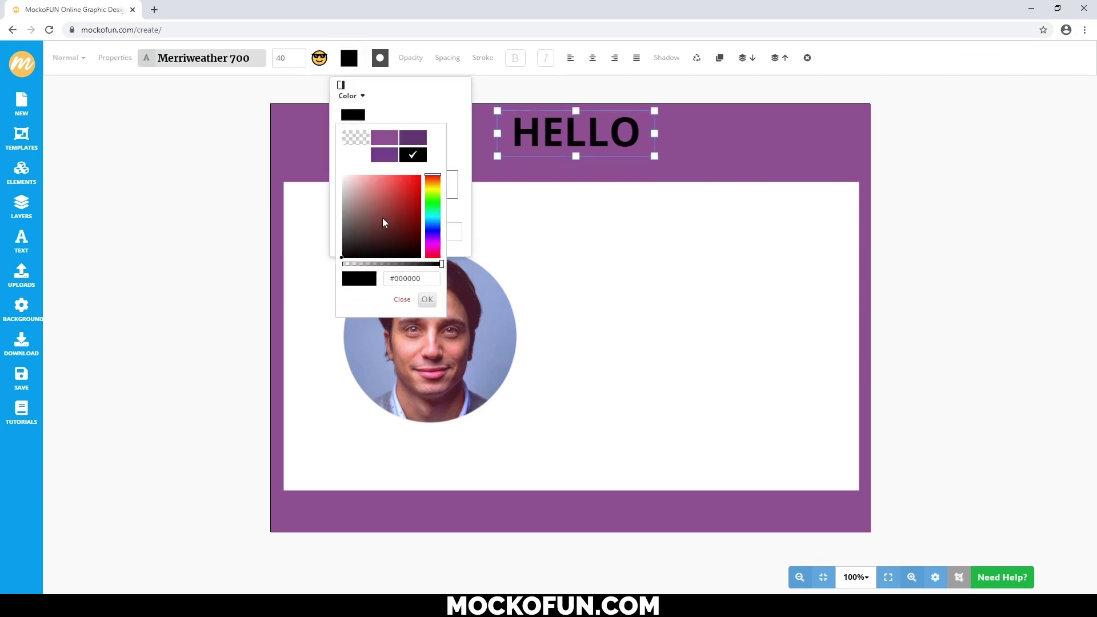
pyautogui.click(355, 153)
pyautogui.click(918, 225)
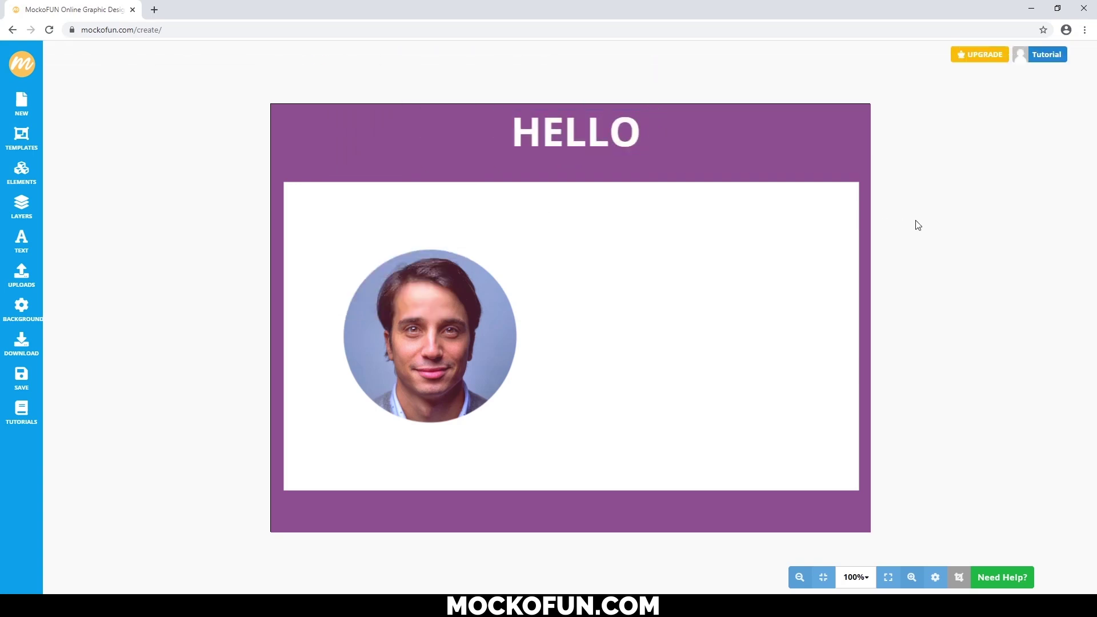
pyautogui.click(21, 240)
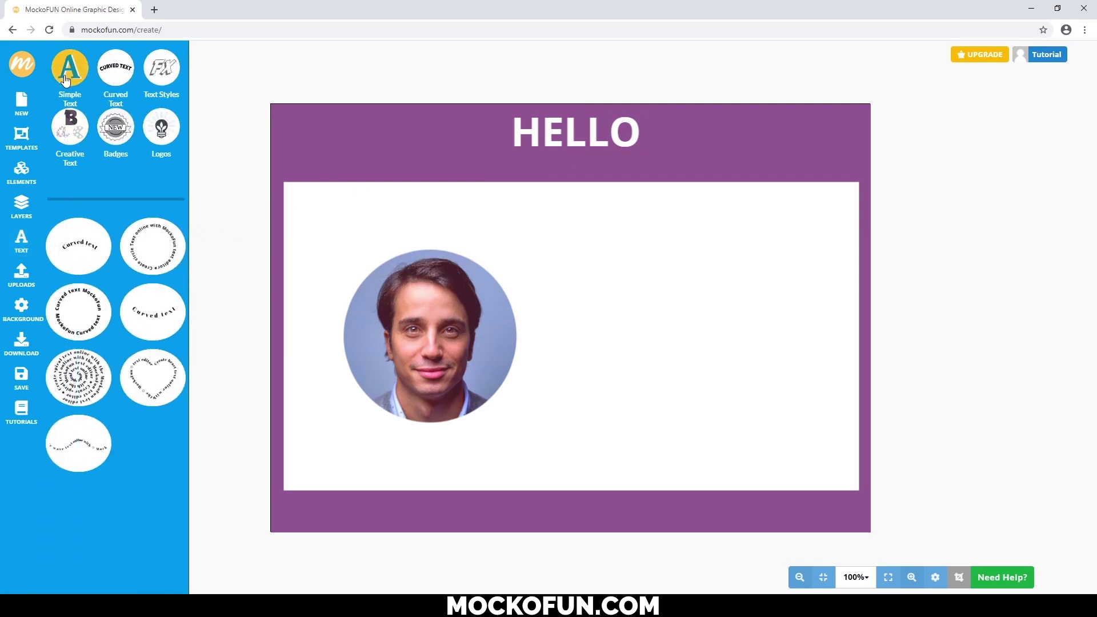
# - Add a Single Line text element reading 'my name is'
pyautogui.click(65, 102)
pyautogui.click(72, 231)
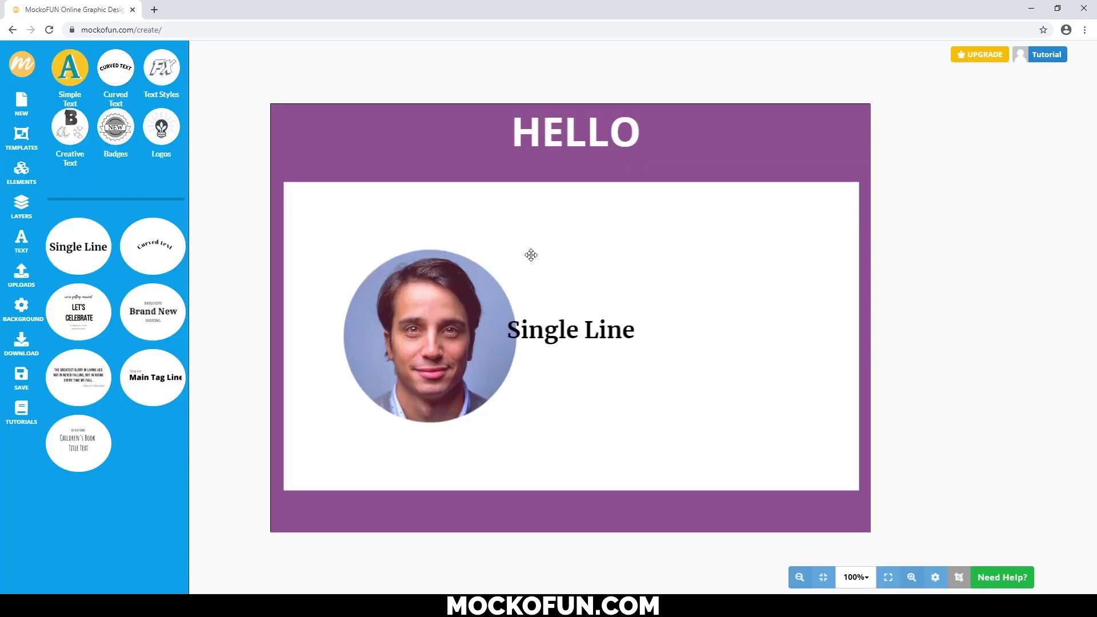
pyautogui.click(565, 326)
pyautogui.doubleClick(600, 331)
pyautogui.moveTo(493, 343); pyautogui.dragTo(586, 168)
pyautogui.write('my name is')
pyautogui.click(948, 302)
# - Make 'my name is' white at font size 35
pyautogui.click(349, 58)
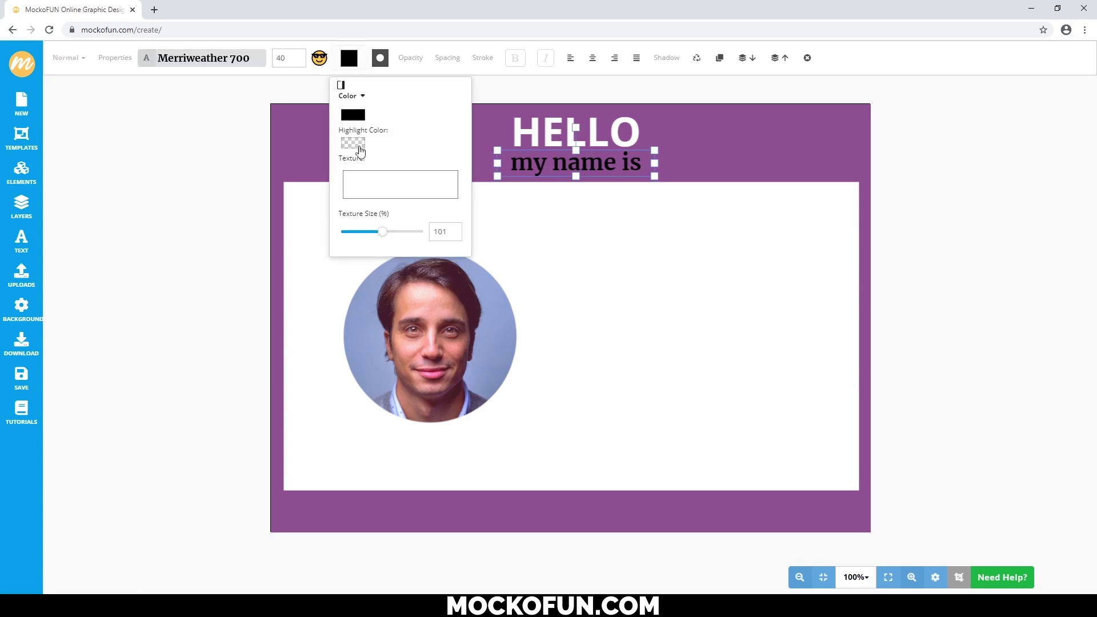
pyautogui.click(353, 115)
pyautogui.click(355, 155)
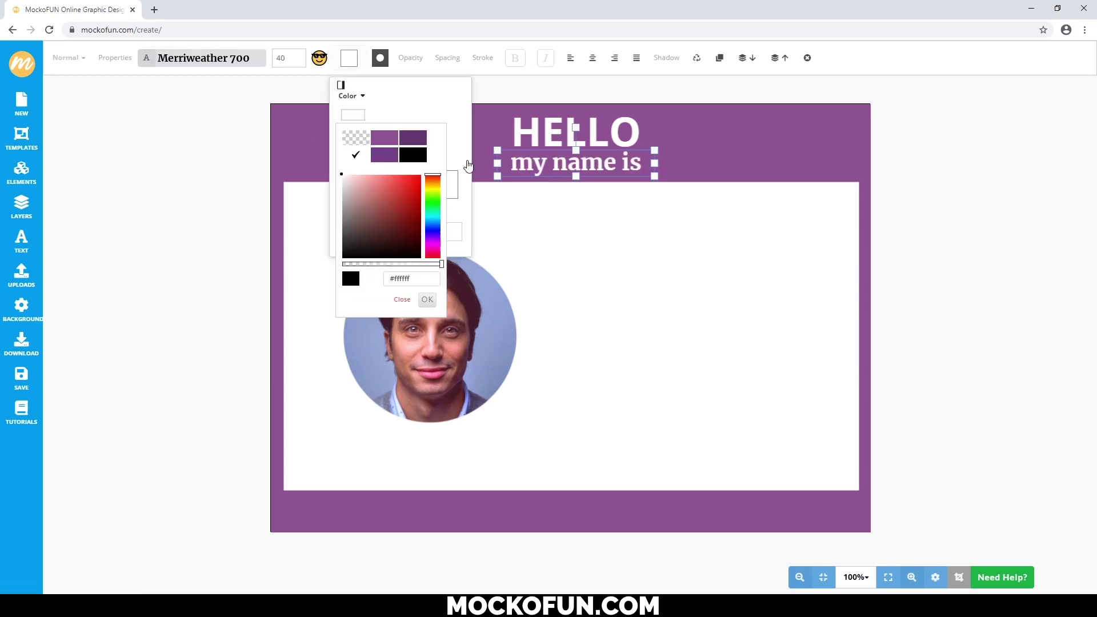
pyautogui.doubleClick(283, 58)
pyautogui.write('35')
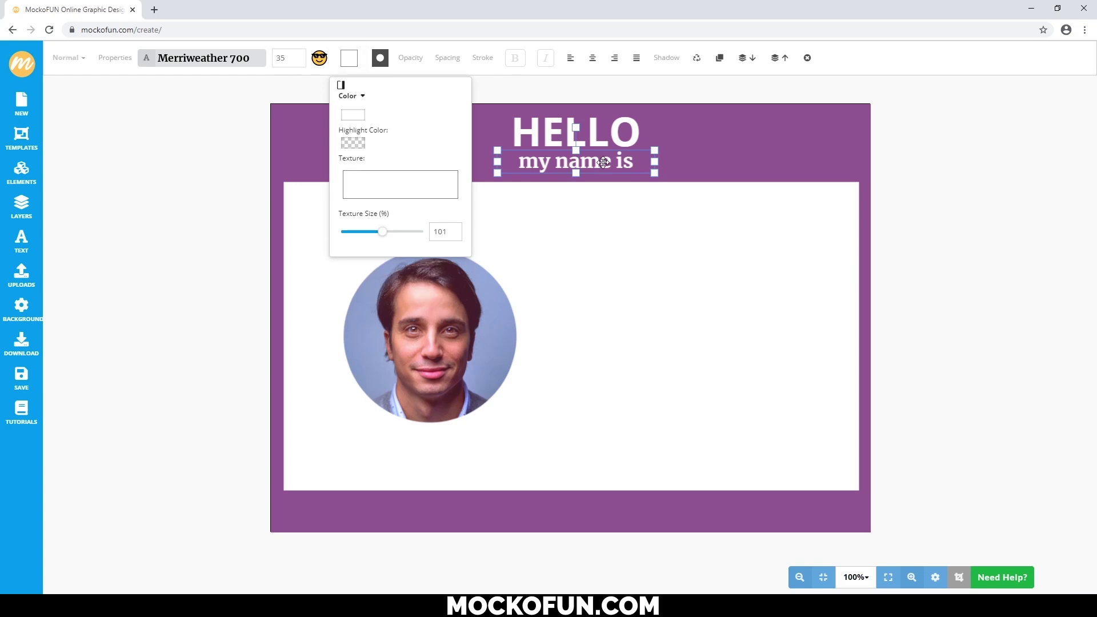
# - Centre 'my name is' just beneath the HELLO heading
pyautogui.click(605, 177)
pyautogui.click(604, 163)
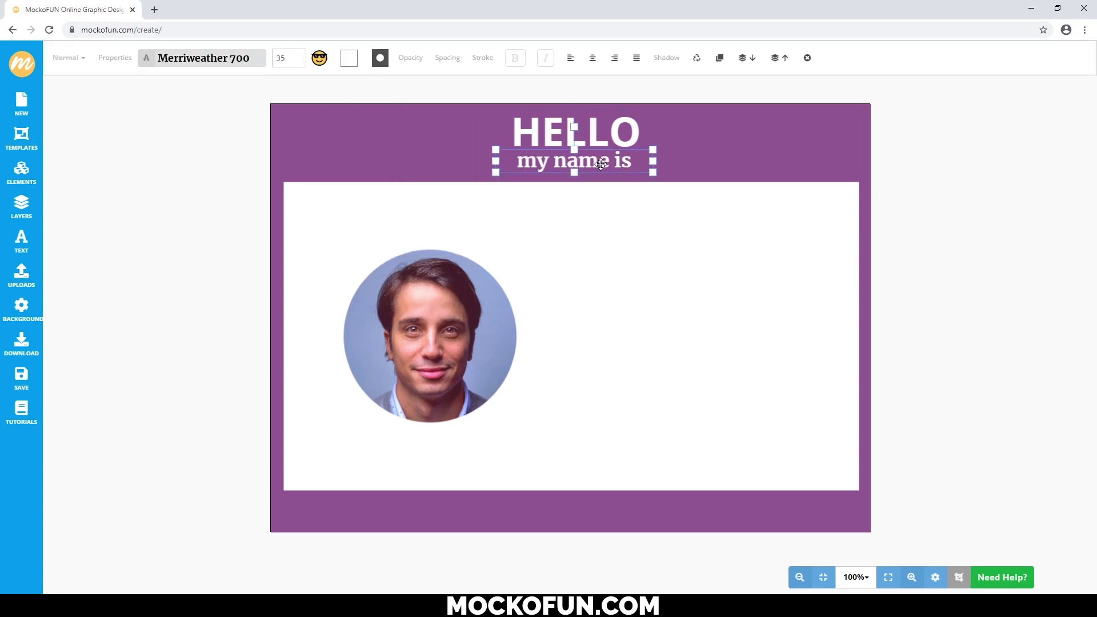
pyautogui.moveTo(604, 162); pyautogui.dragTo(609, 165)
pyautogui.click(610, 134)
pyautogui.click(896, 196)
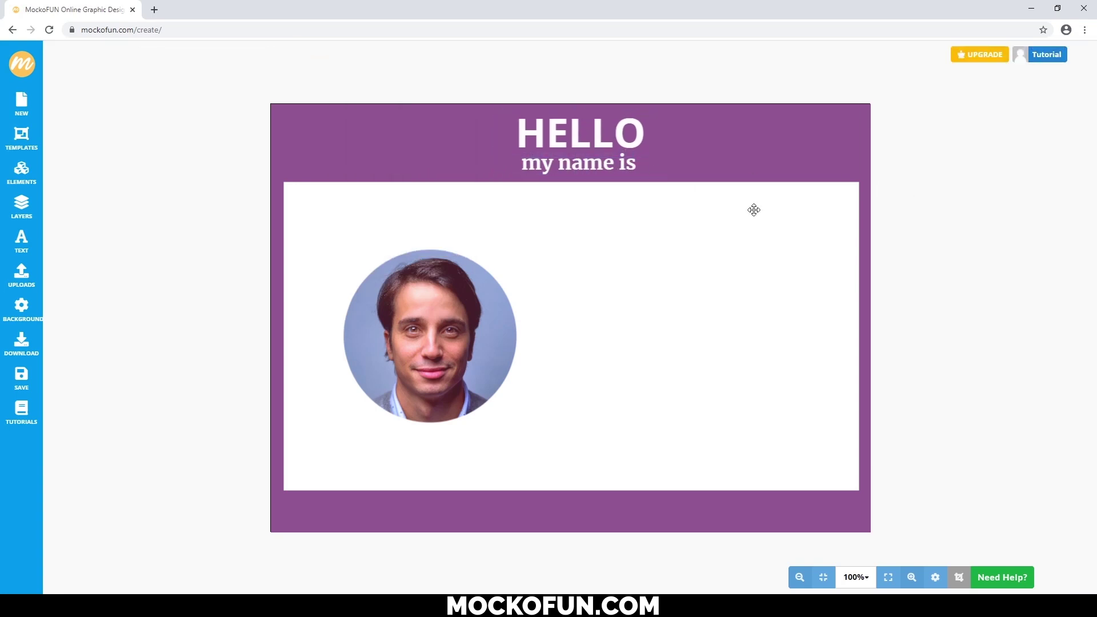